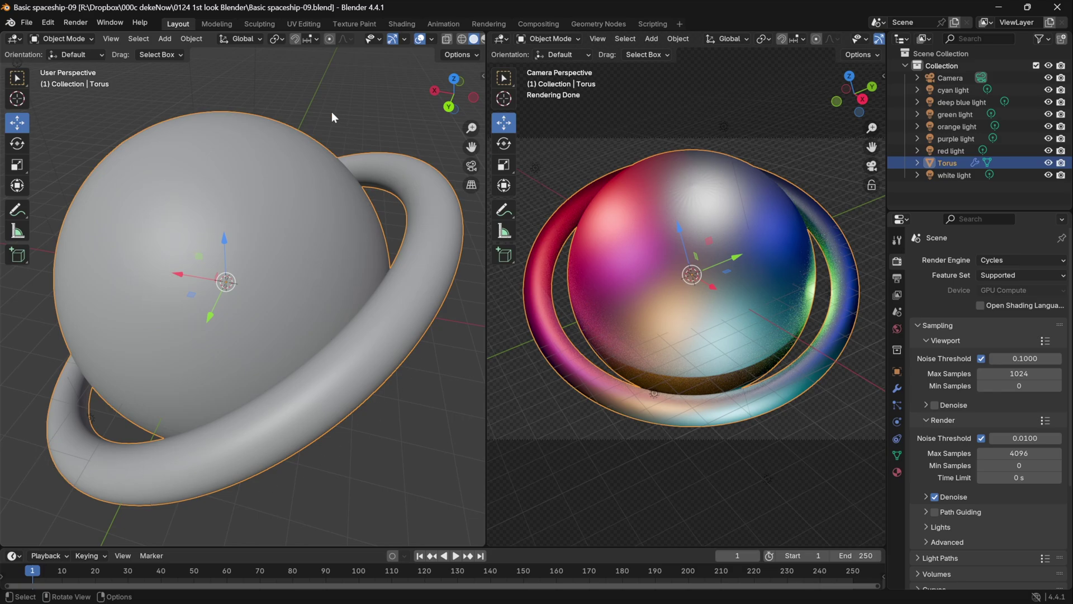
Step: Create a new file from the General template
key("ctrl+n")
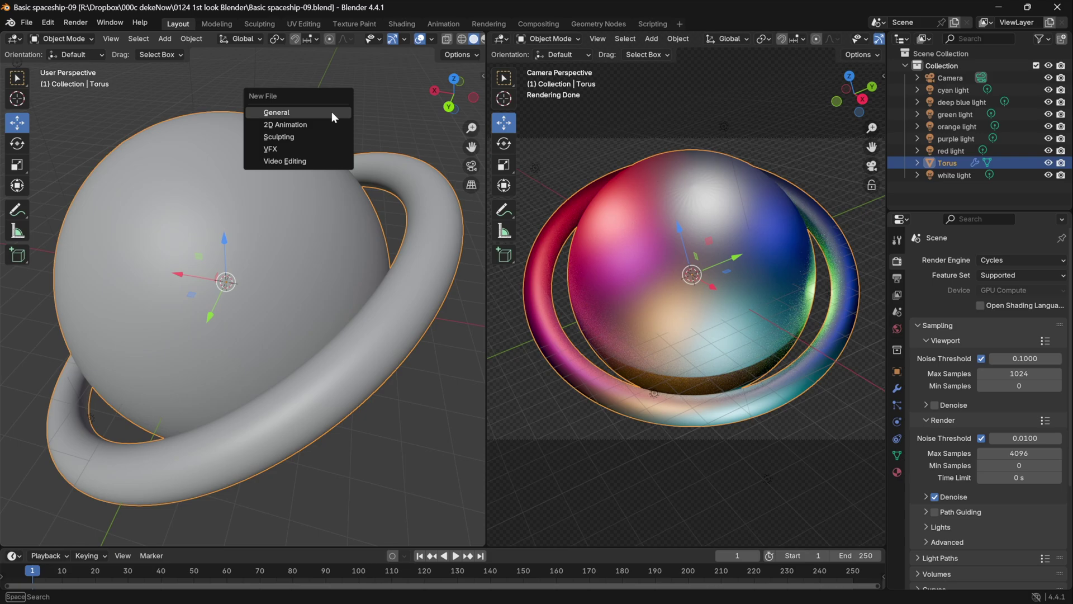
left_click(333, 114)
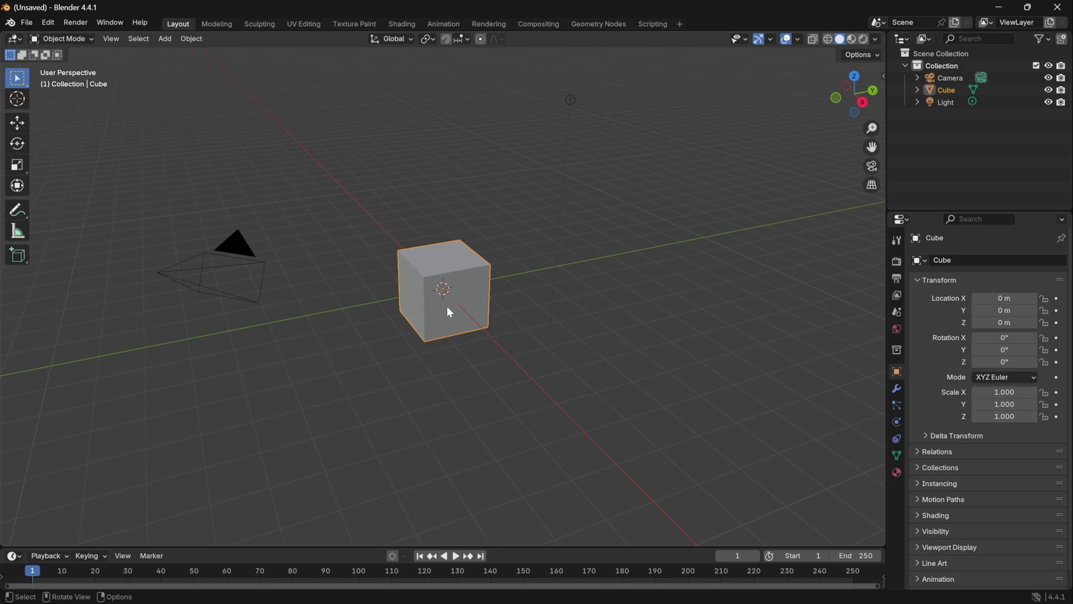
Step: Look at the scene through the active camera and fit the camera bounds to the viewport
left_click(571, 100)
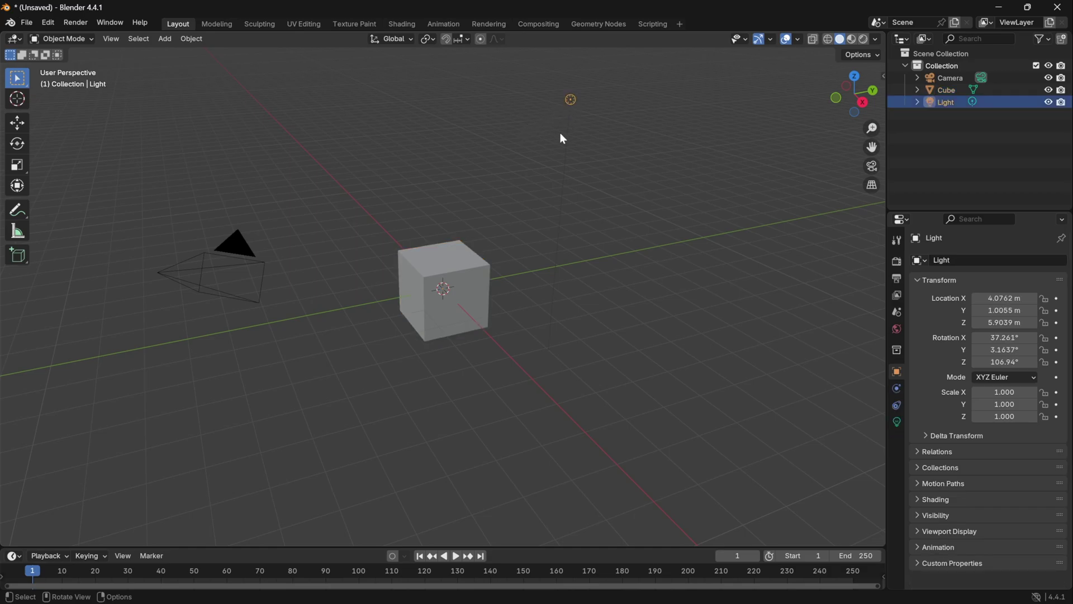
left_click(229, 255)
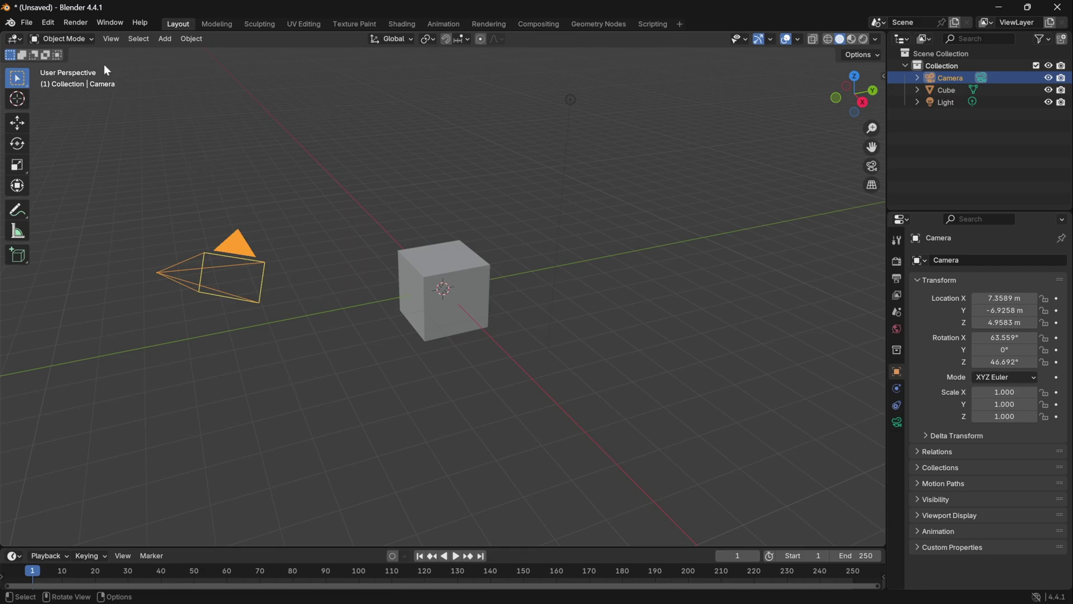
left_click(113, 38)
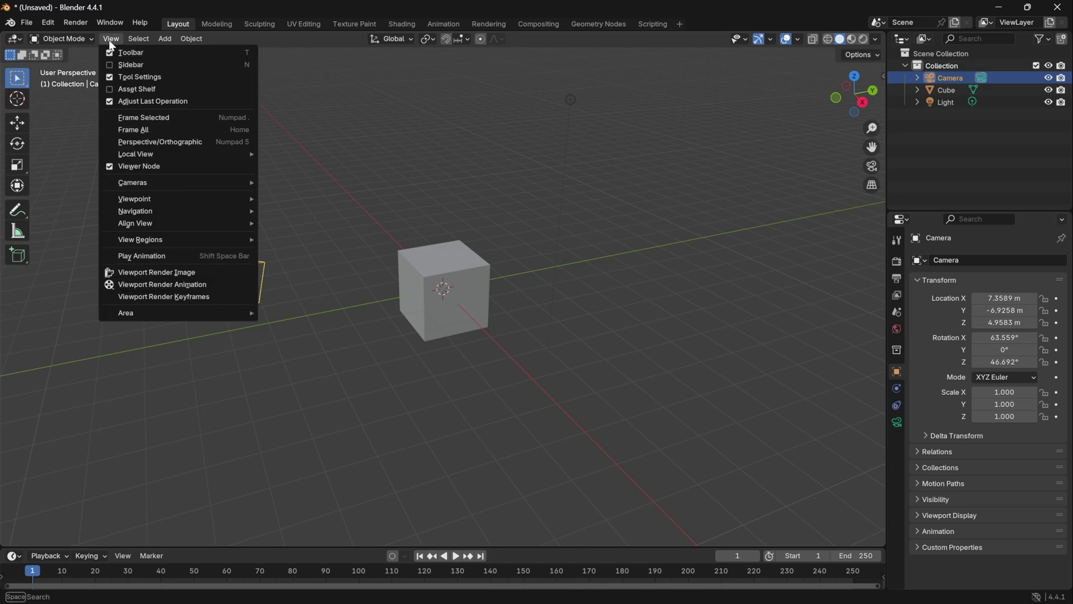
mouse_move(174, 179)
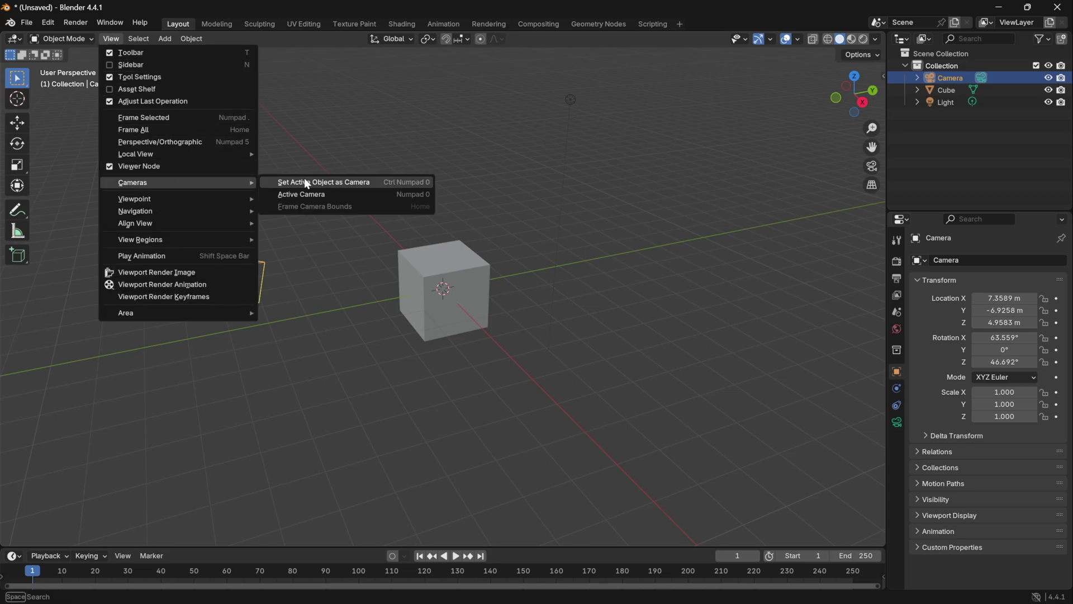
left_click(346, 195)
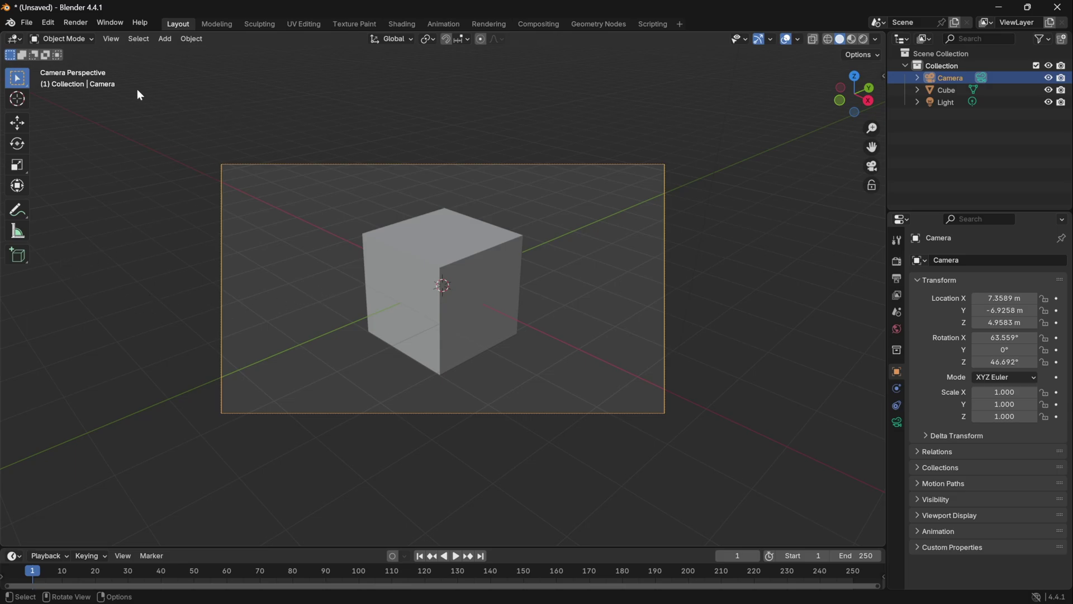
left_click(110, 39)
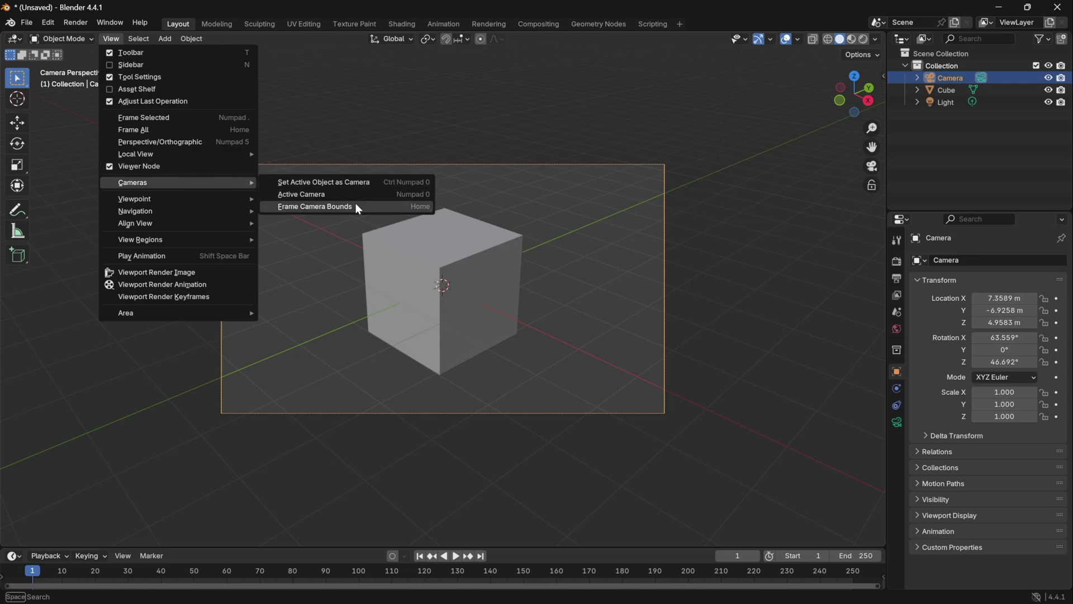
left_click(357, 206)
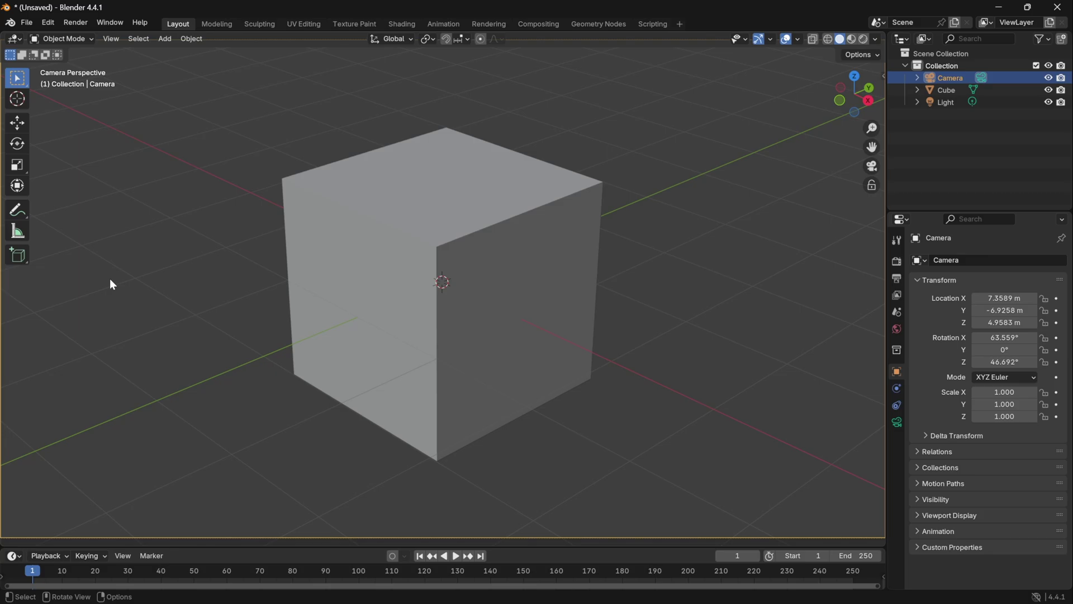
Step: Delete the default cube and add a torus mesh at the scene's origin
left_click(413, 288)
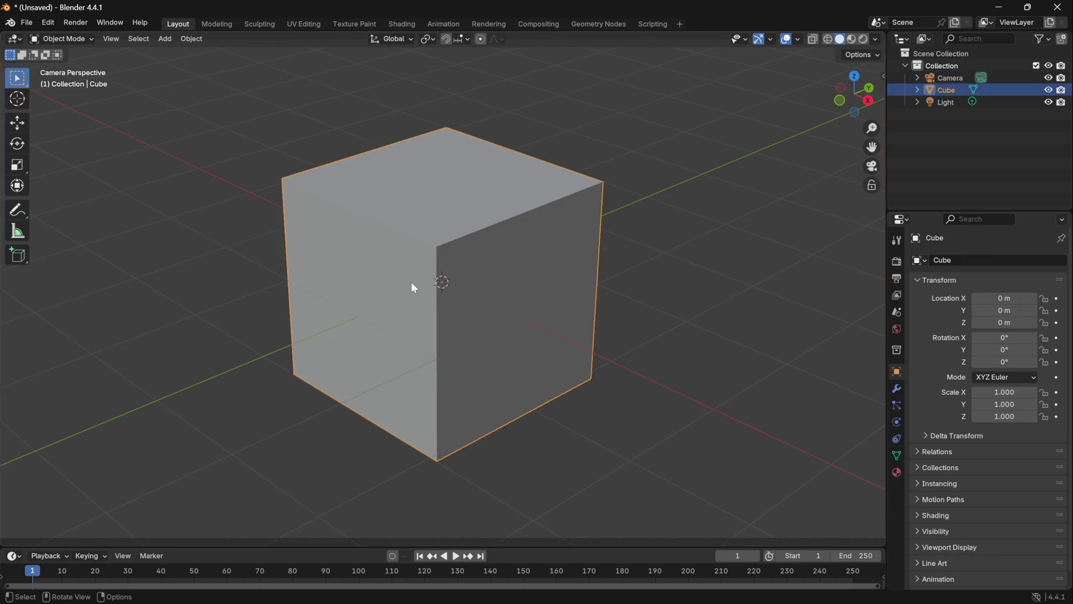
key("Delete")
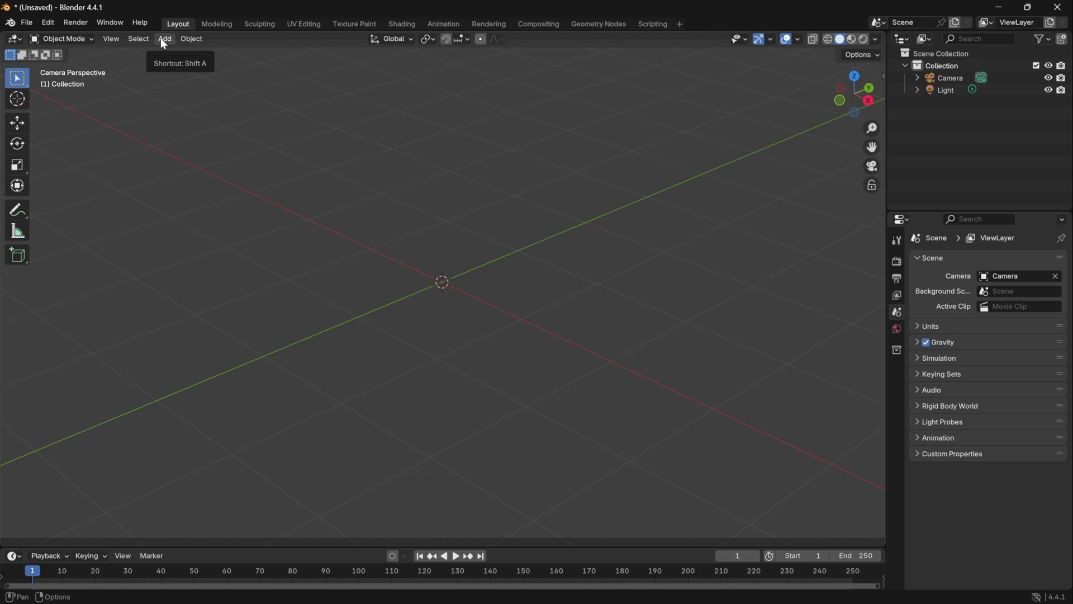
key("shift+a")
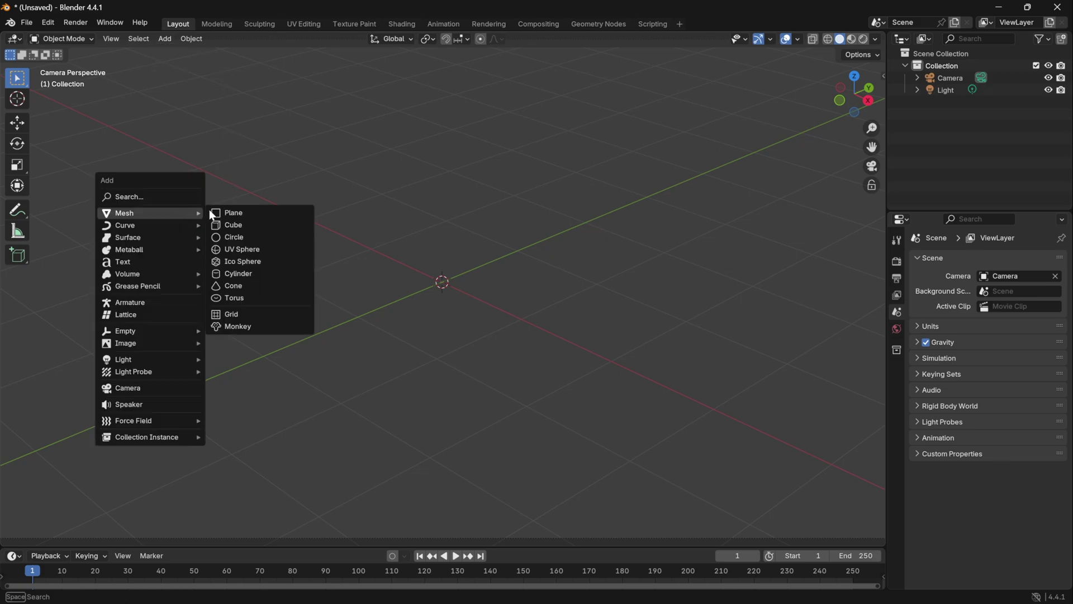
left_click(260, 301)
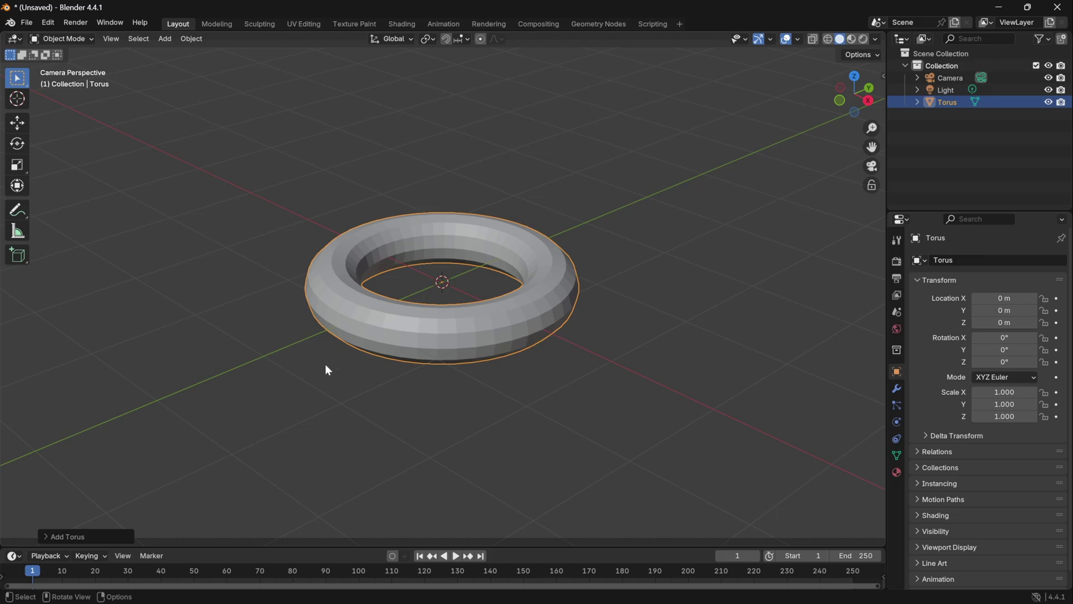
key("g")
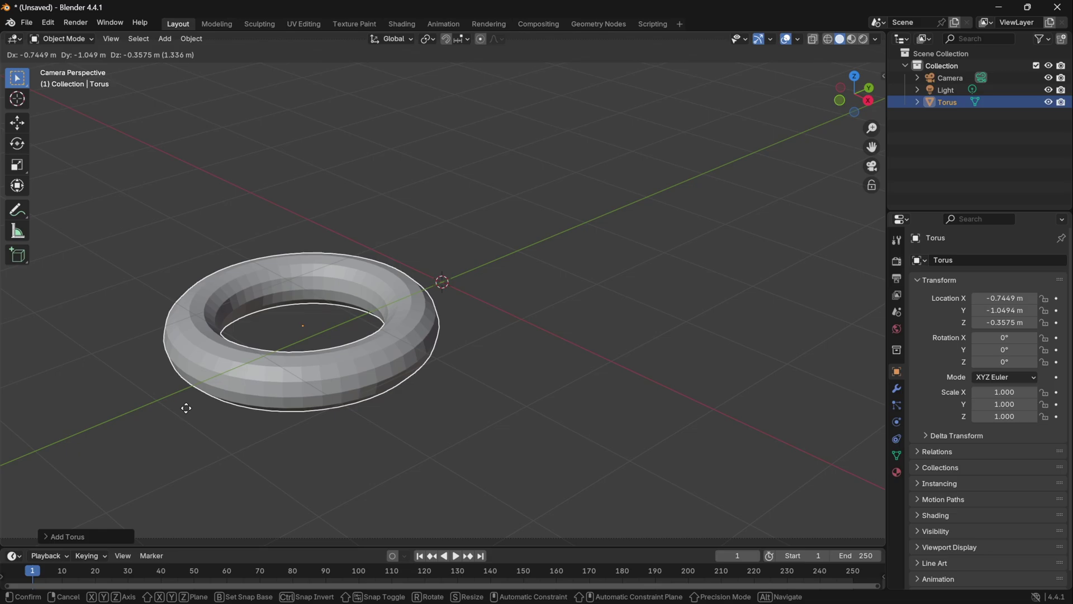
right_click(187, 411)
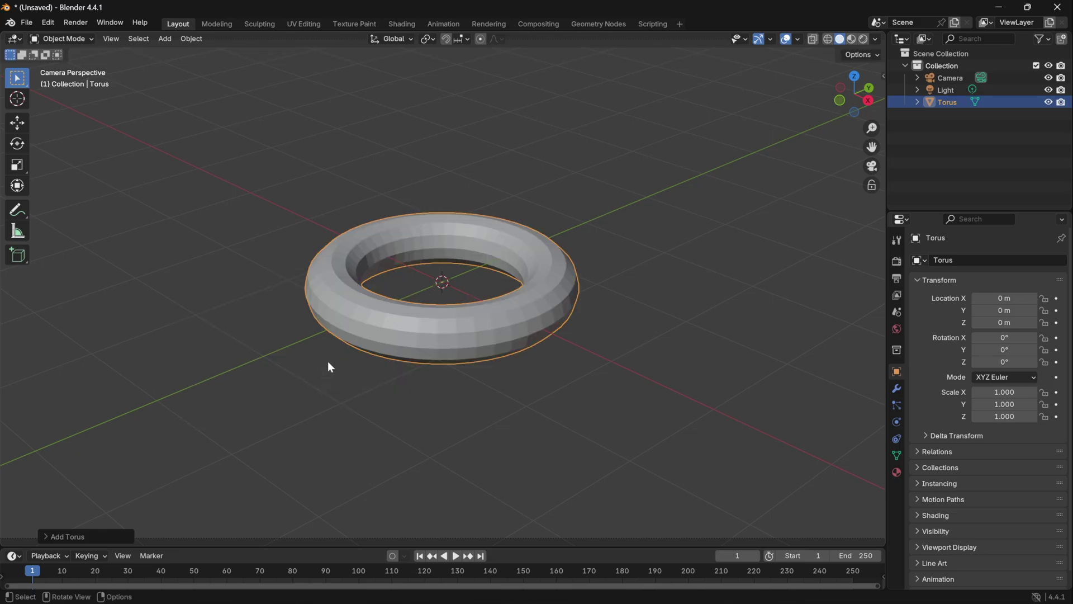
key("r")
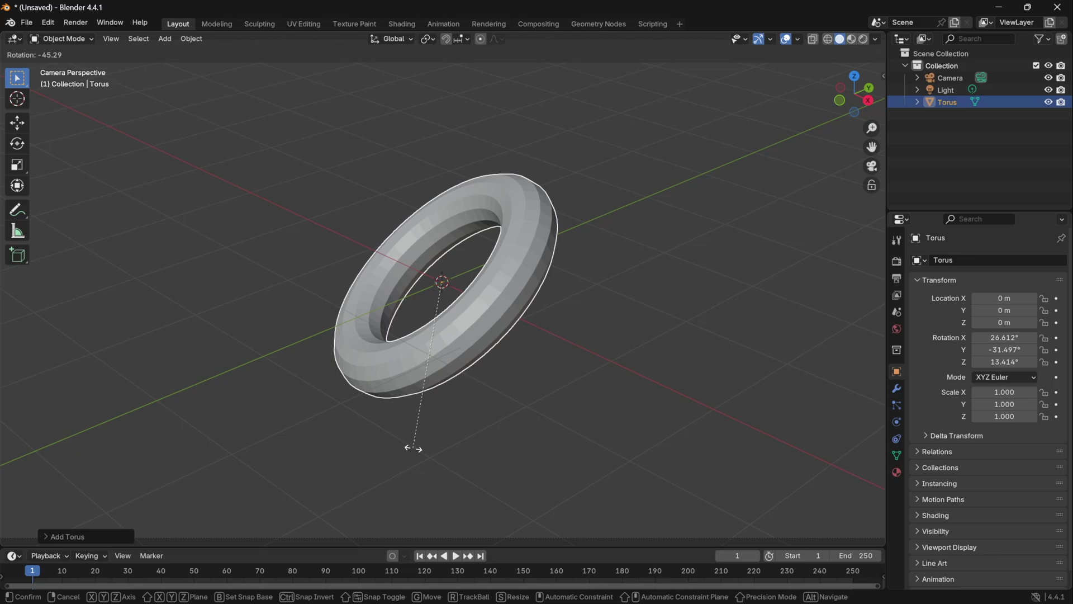
right_click(415, 452)
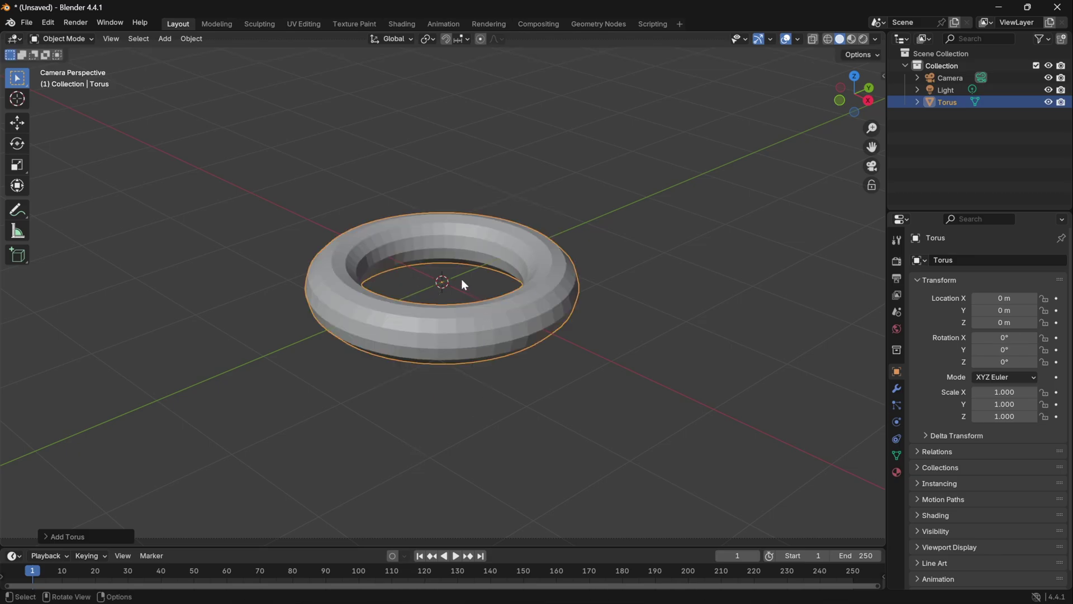
Step: Scale the torus up uniformly to about 2.611 and switch it to Edit Mode
key("s")
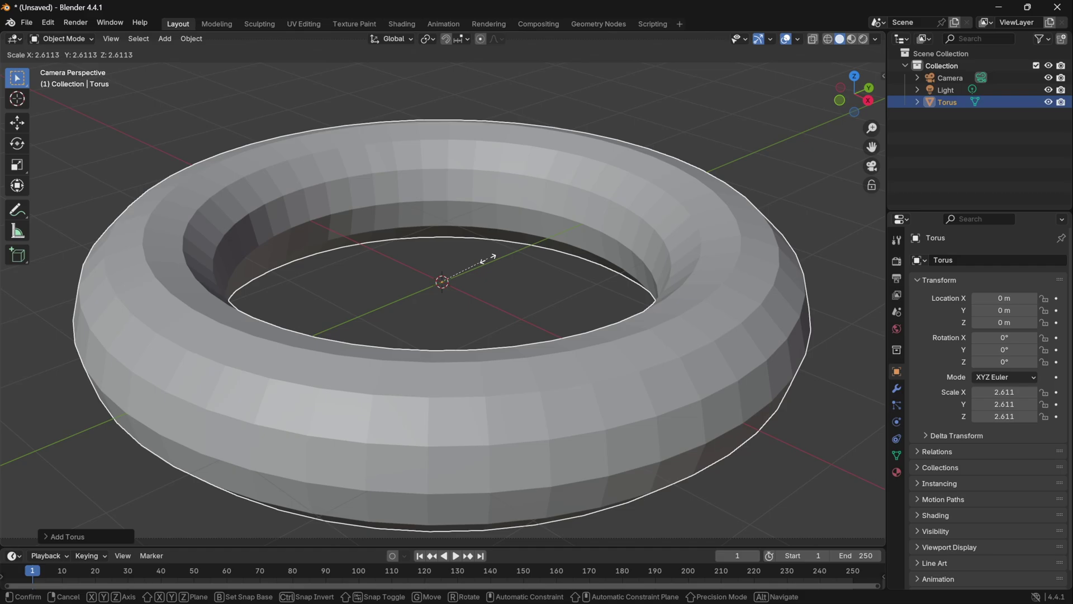
left_click(488, 260)
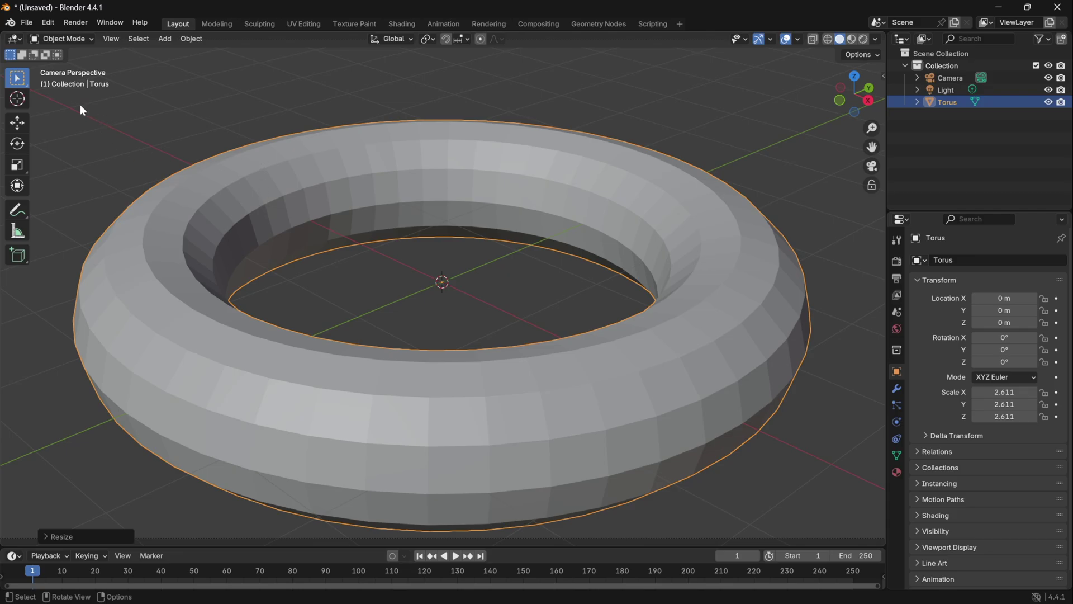
left_click(69, 40)
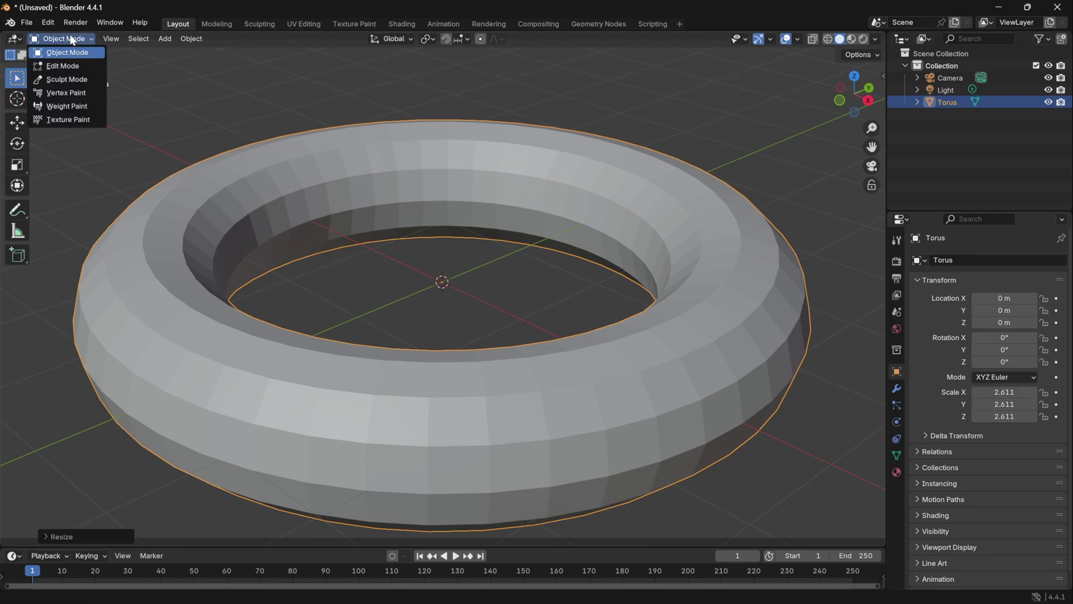
left_click(85, 67)
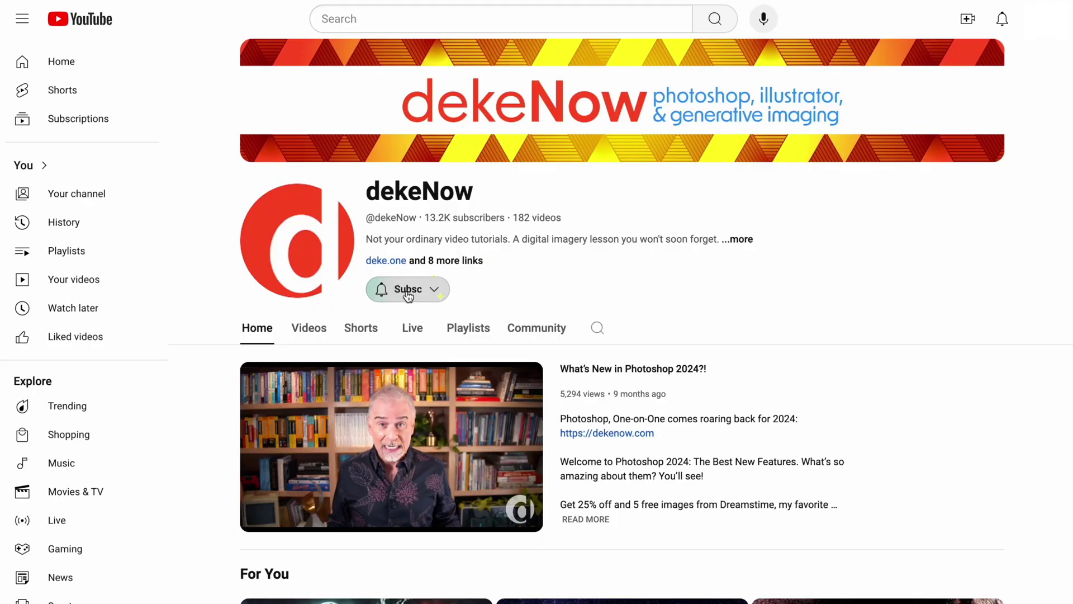
left_click(411, 292)
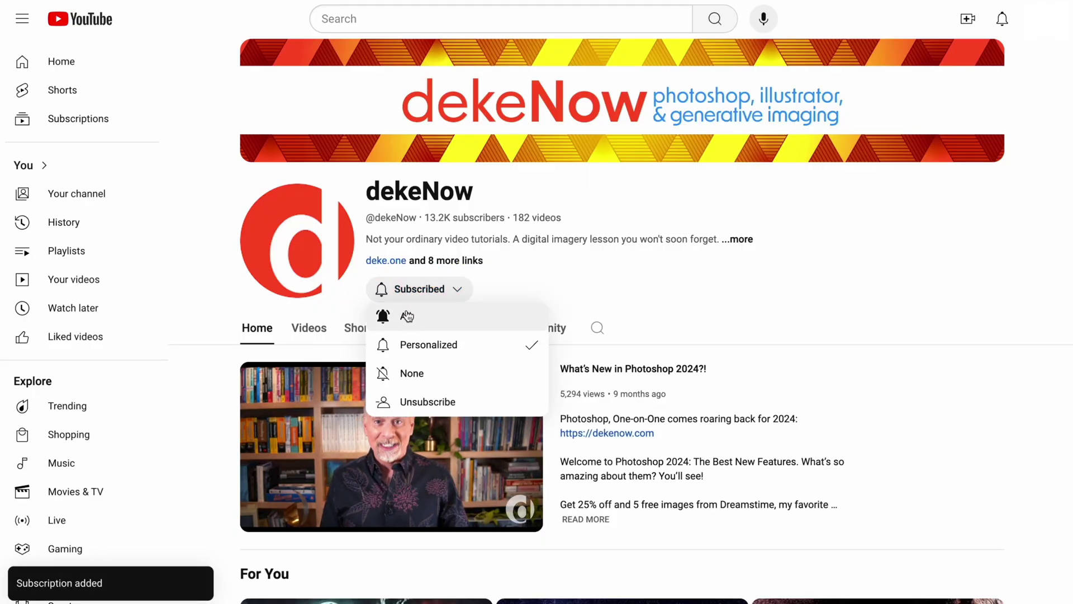
left_click(407, 317)
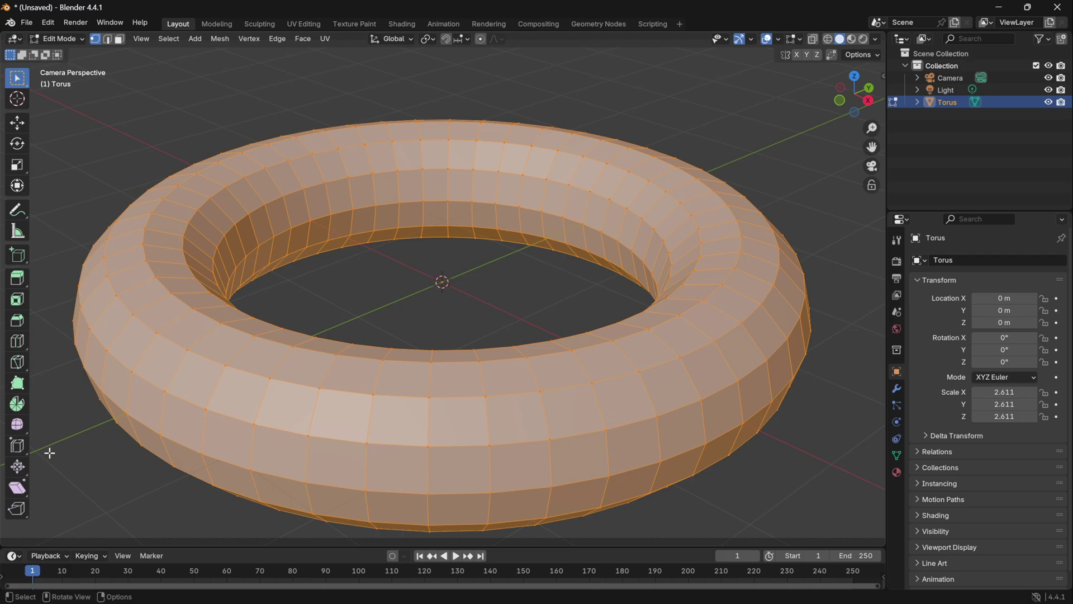
Step: Thin the torus's tube into a slender ring with the Shrink/Fatten tool
left_click(17, 468)
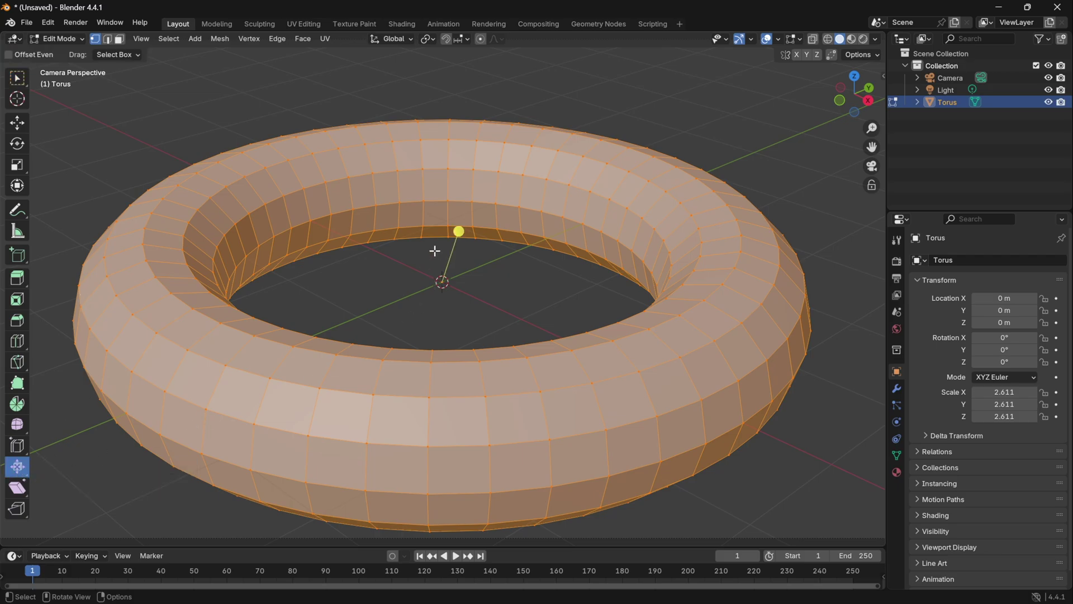
mouse_move(459, 231)
left_mouse_down()
mouse_move(476, 214)
mouse_move(465, 239)
left_mouse_up()
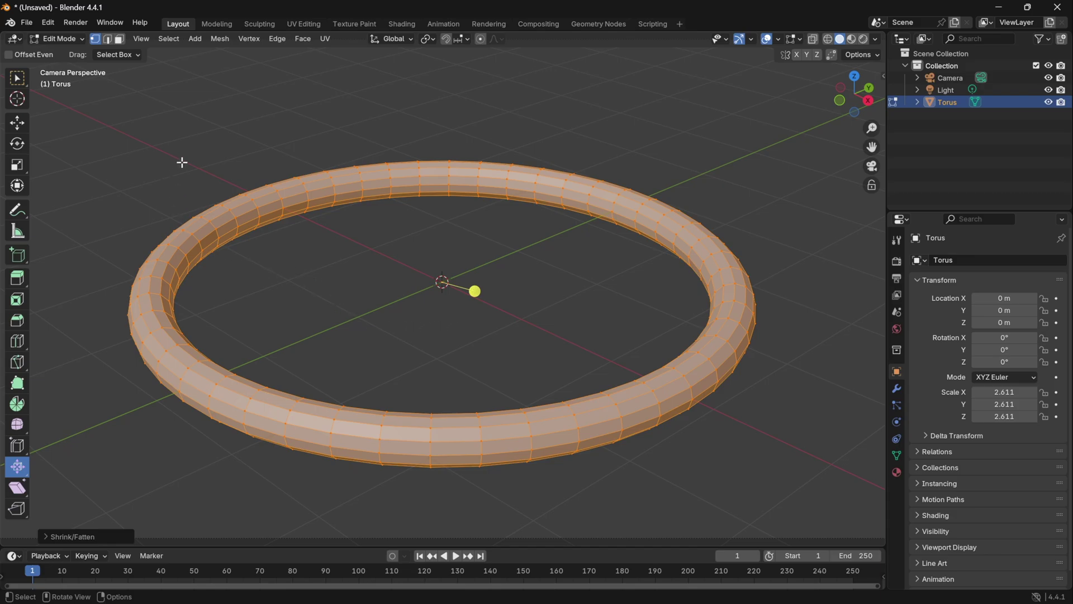
Step: Add a UV sphere inside the ring's mesh and fatten it by about 0.376 m with Shrink/Fatten
key("shift+a")
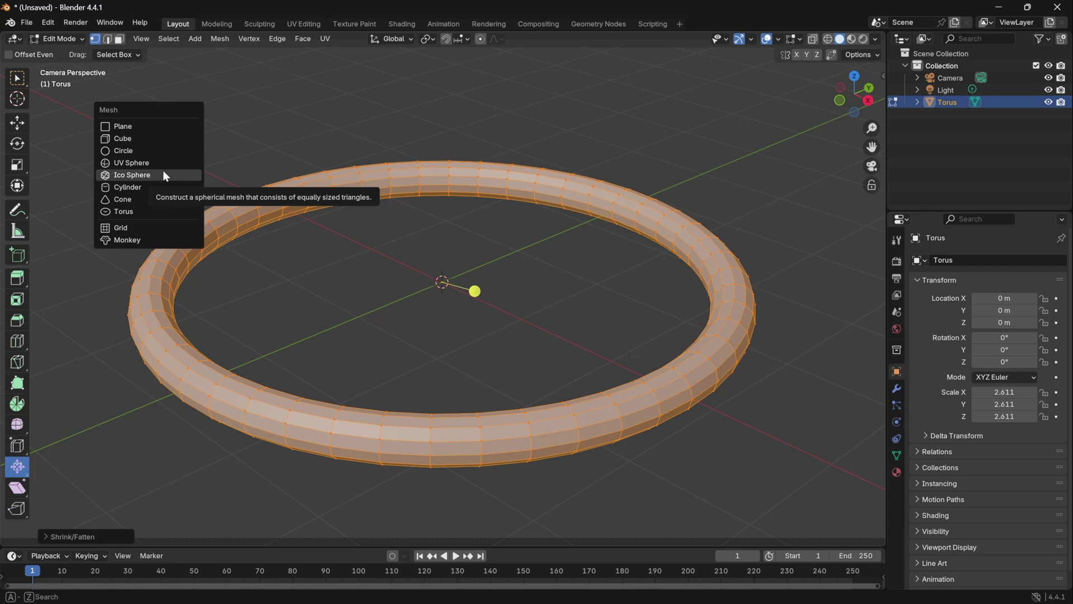
left_click(159, 163)
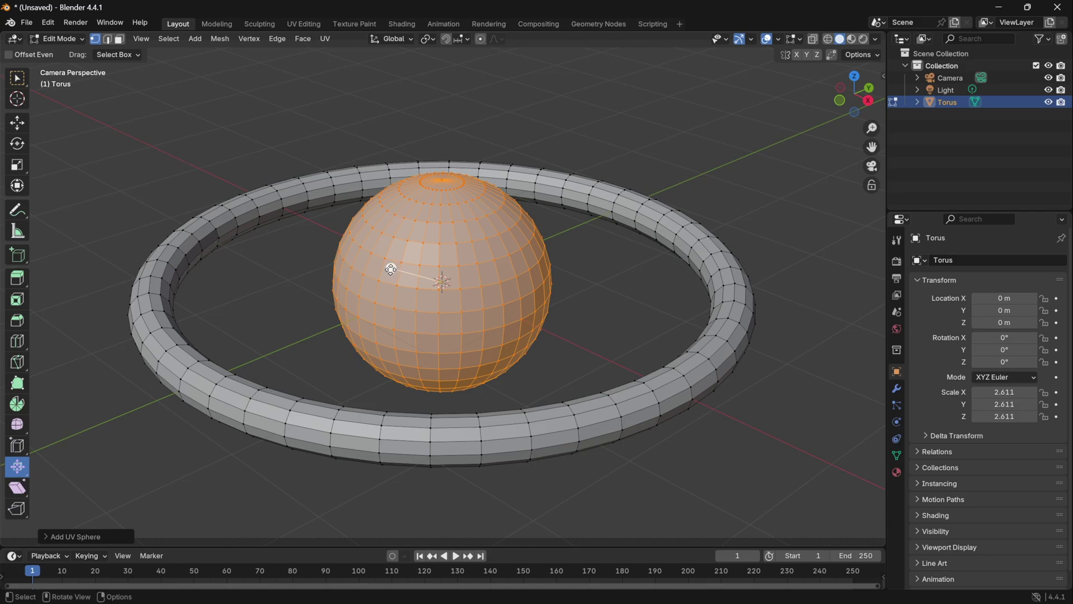
key("alt+s")
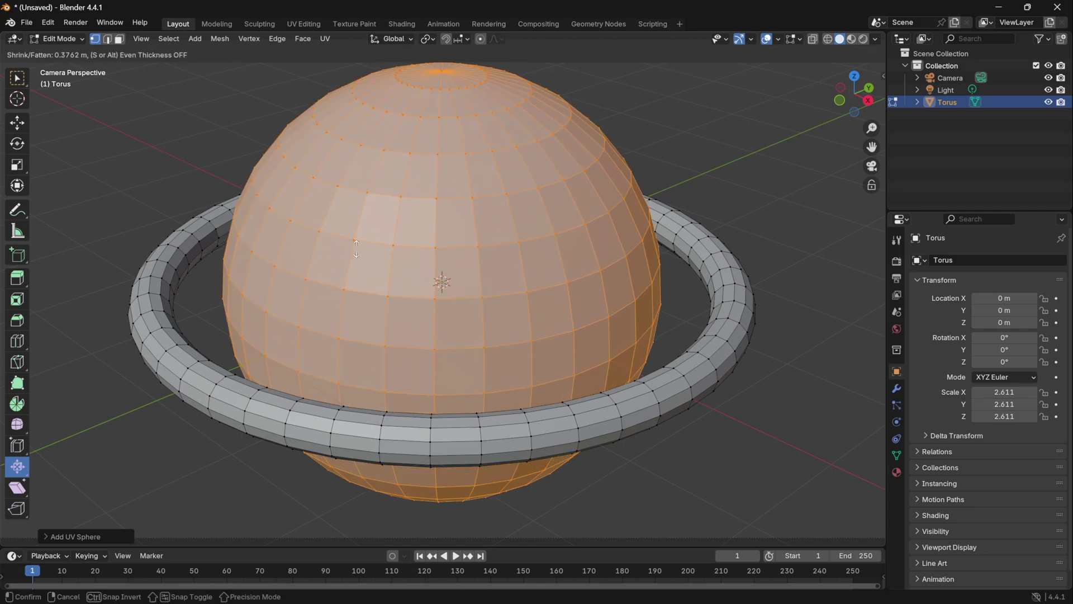
left_click(356, 248)
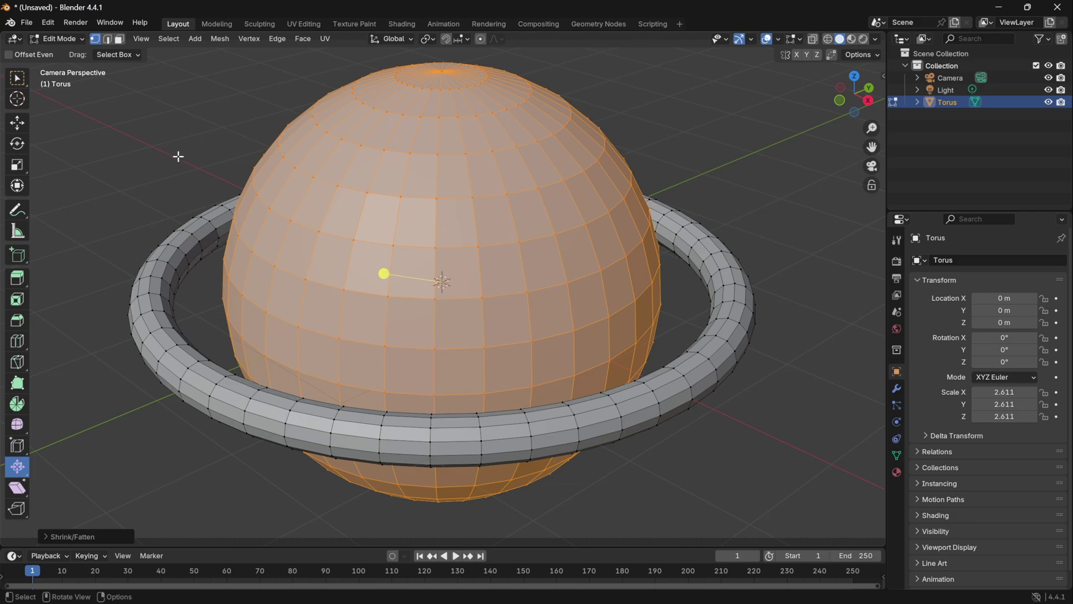
Step: Return to Object Mode and apply Shade Smooth to the combined sphere and ring
key("Tab")
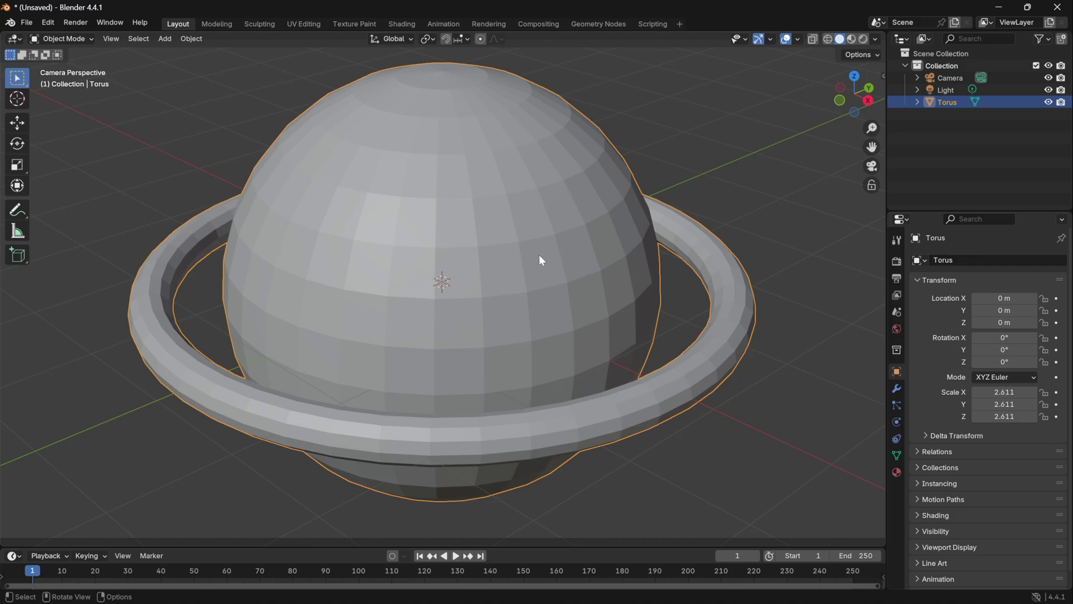
right_click(517, 179)
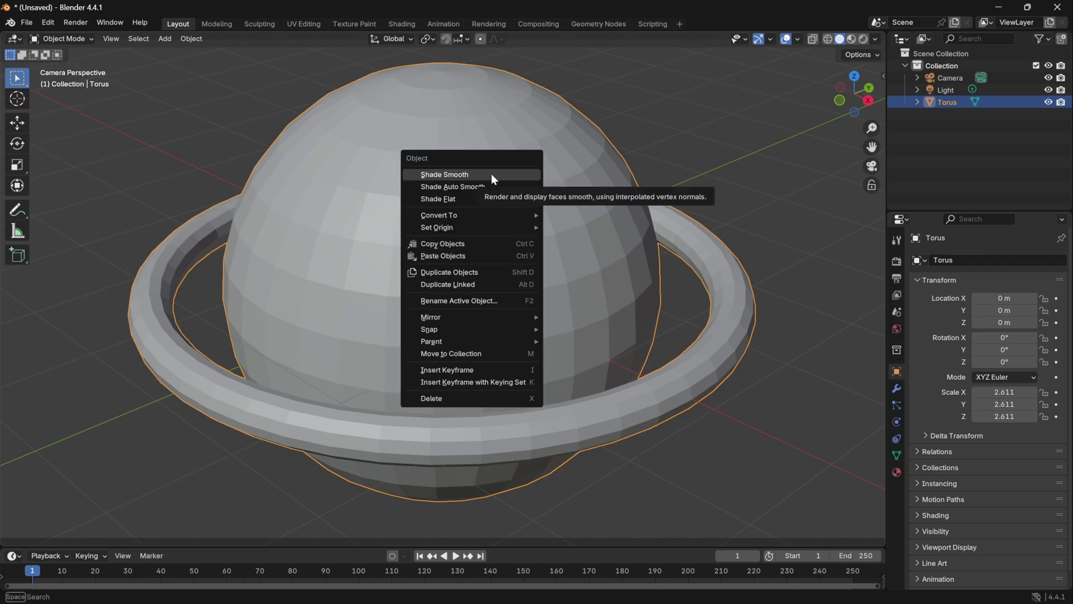
left_click(492, 175)
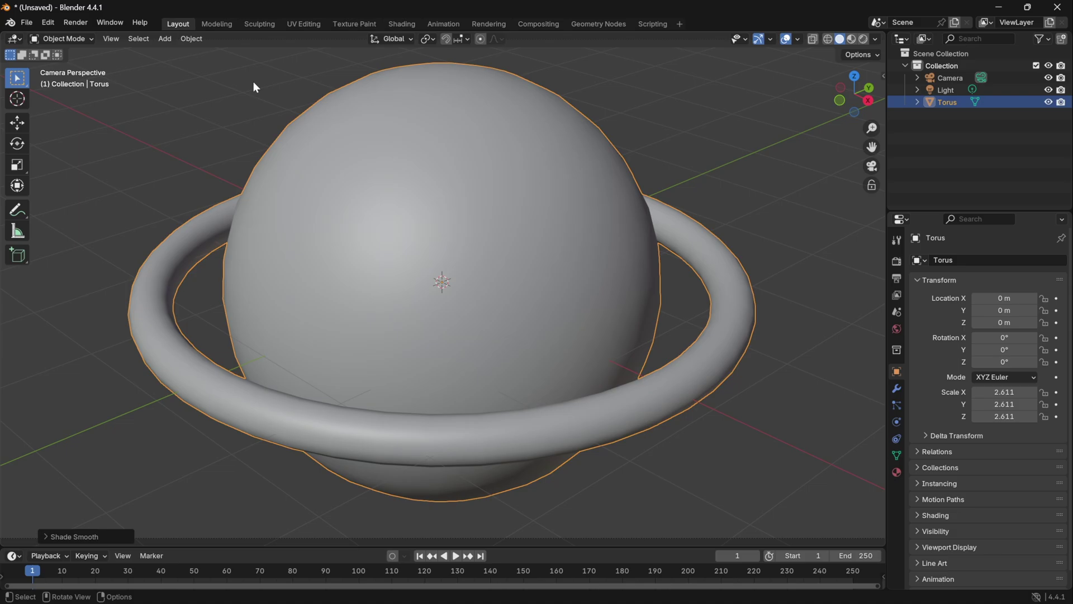
Step: Render the scene as a still image and maximize the render window
left_click(77, 23)
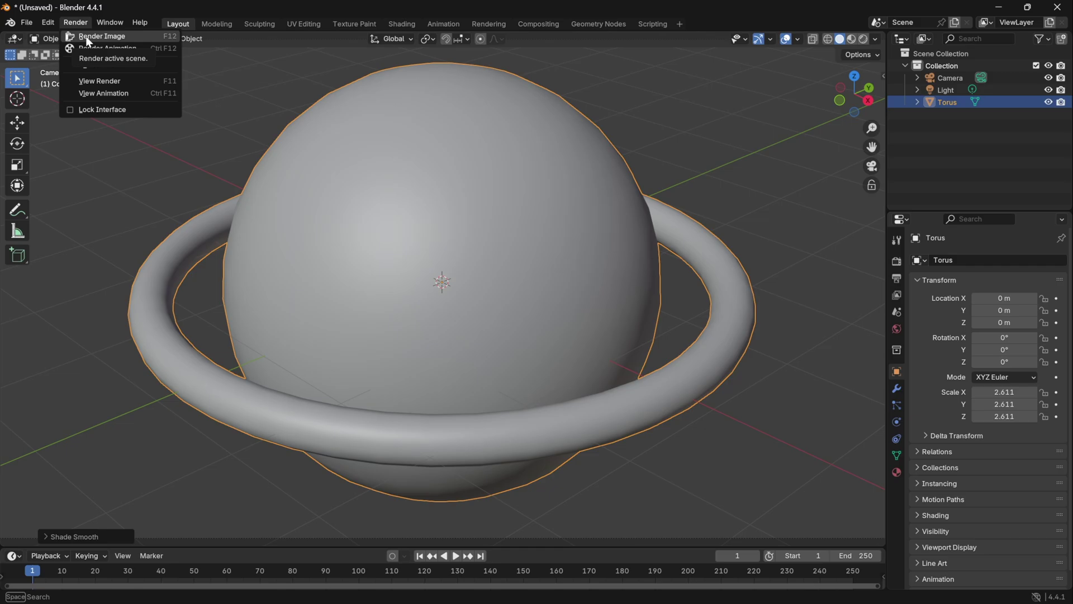
left_click(85, 36)
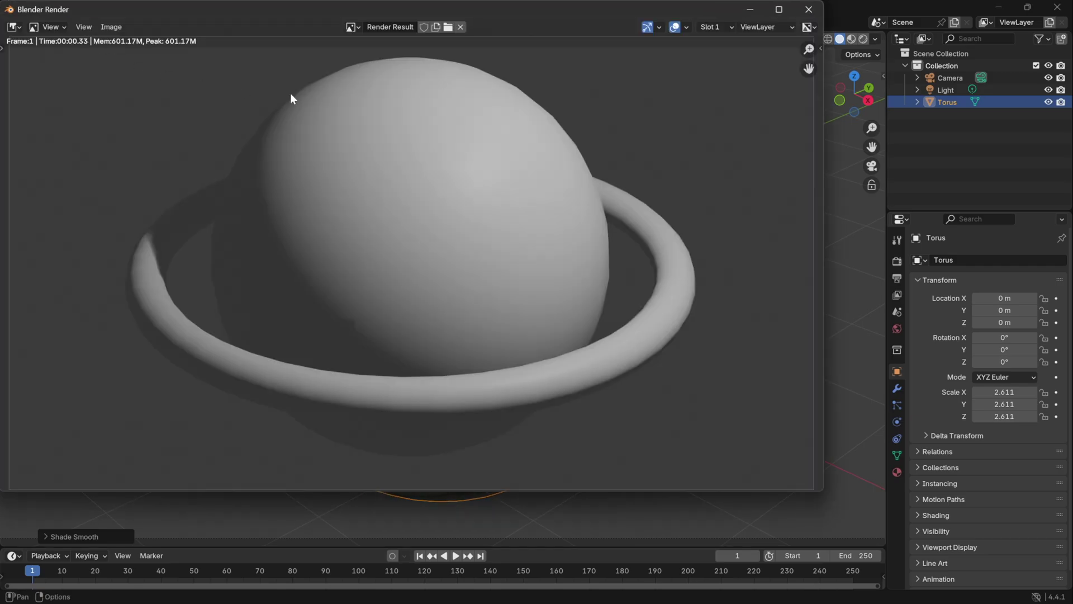
left_click(779, 10)
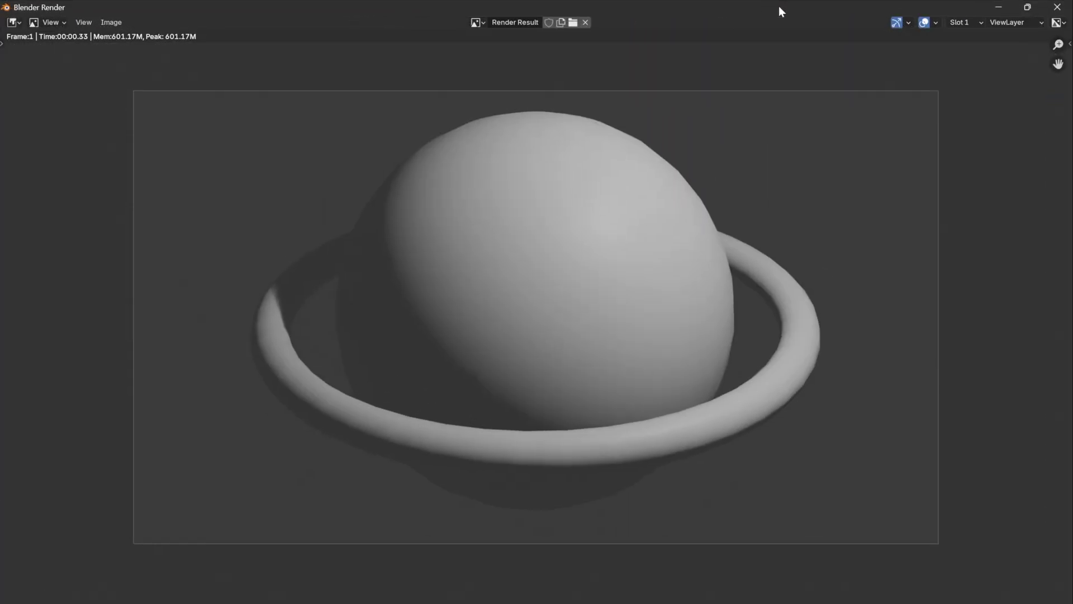
Step: Examine the edges of the sphere and ring up close in the render, and close the render window
scroll(535, 321, "up", 1)
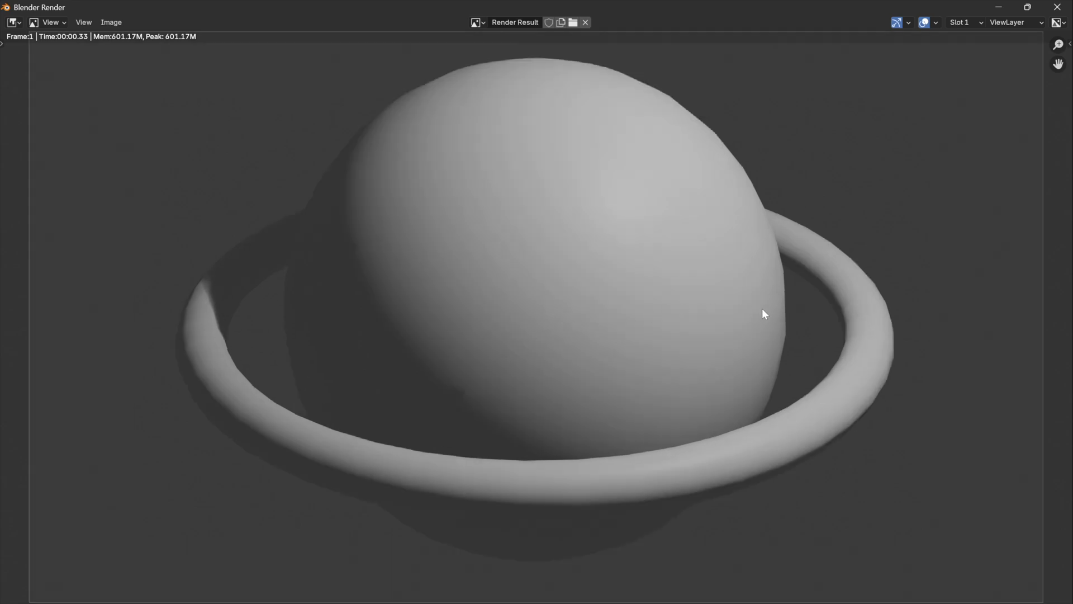
scroll(764, 312, "up", 1)
scroll(877, 346, "up", 1)
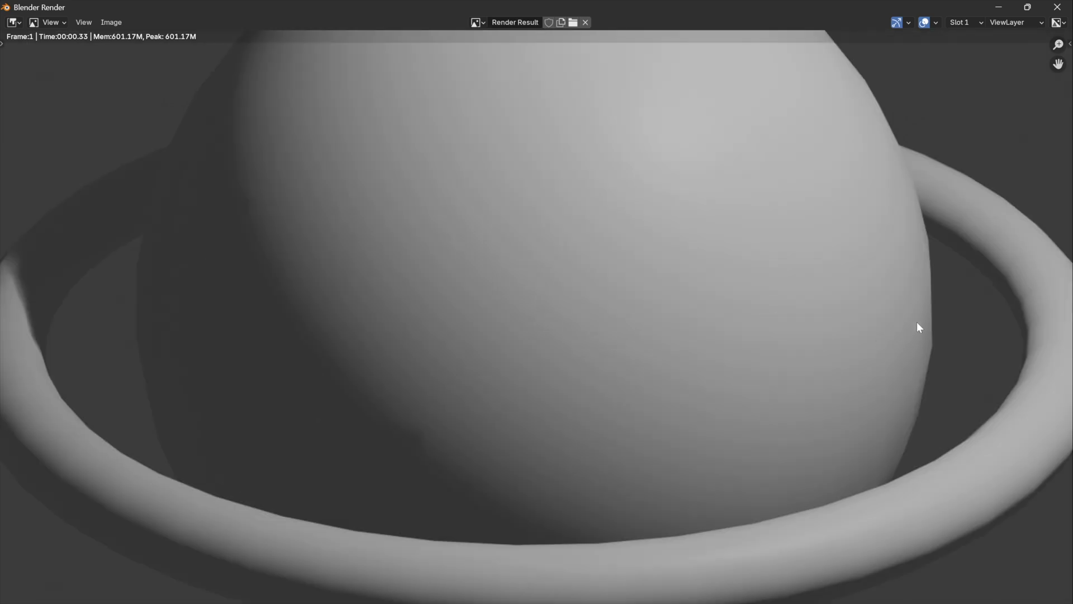
mouse_move(919, 327)
left_mouse_down()
mouse_move(863, 338)
mouse_move(928, 330)
left_mouse_up()
key("Escape")
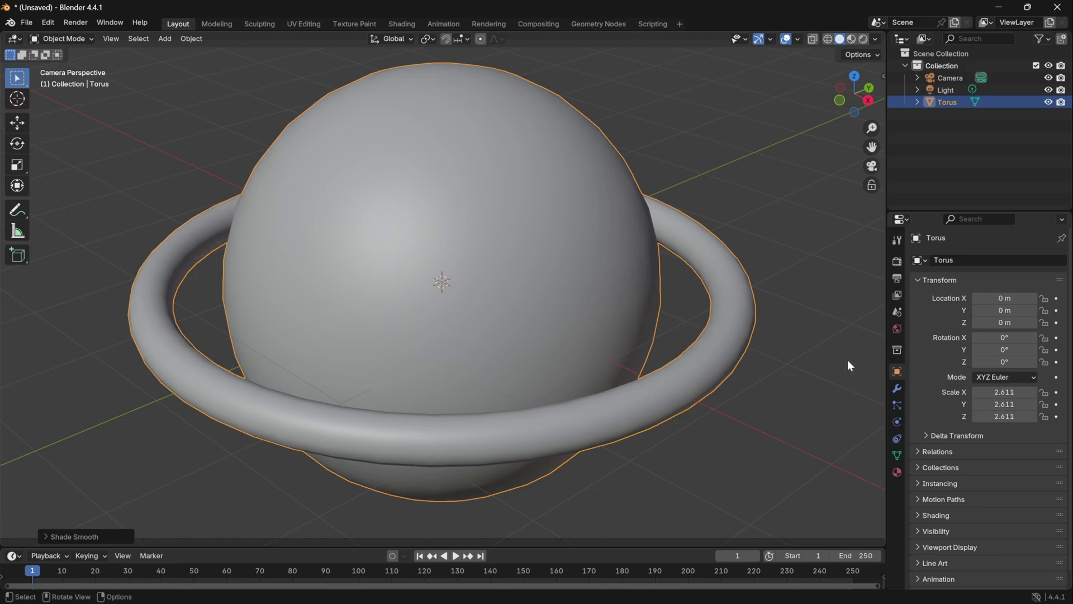
Step: Add a Subdivision Surface modifier to the torus object and set its viewport levels to 6
left_click(896, 390)
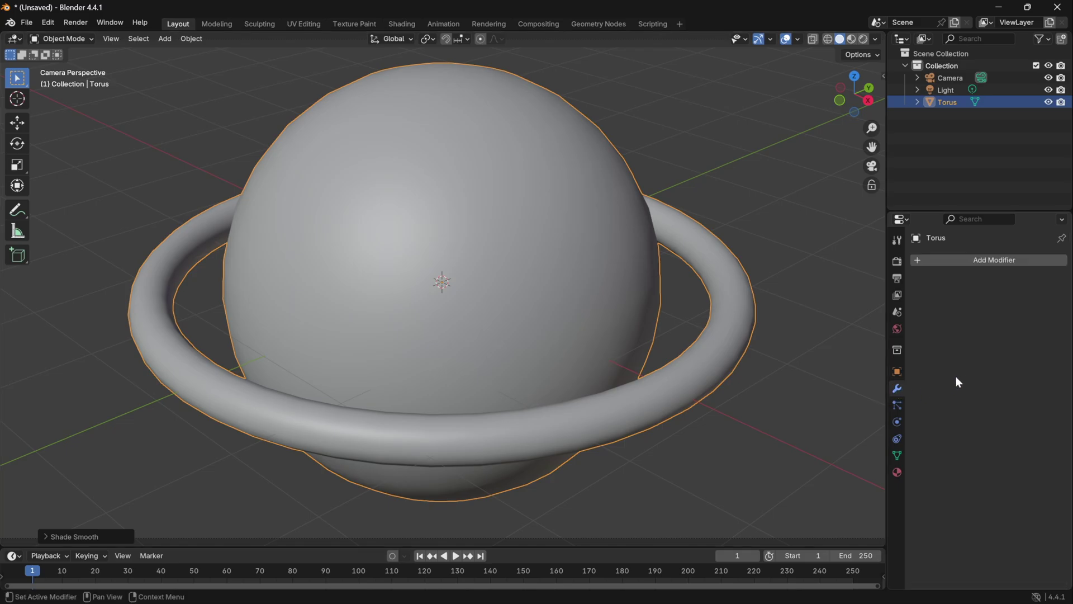
left_click(954, 260)
mouse_move(955, 260)
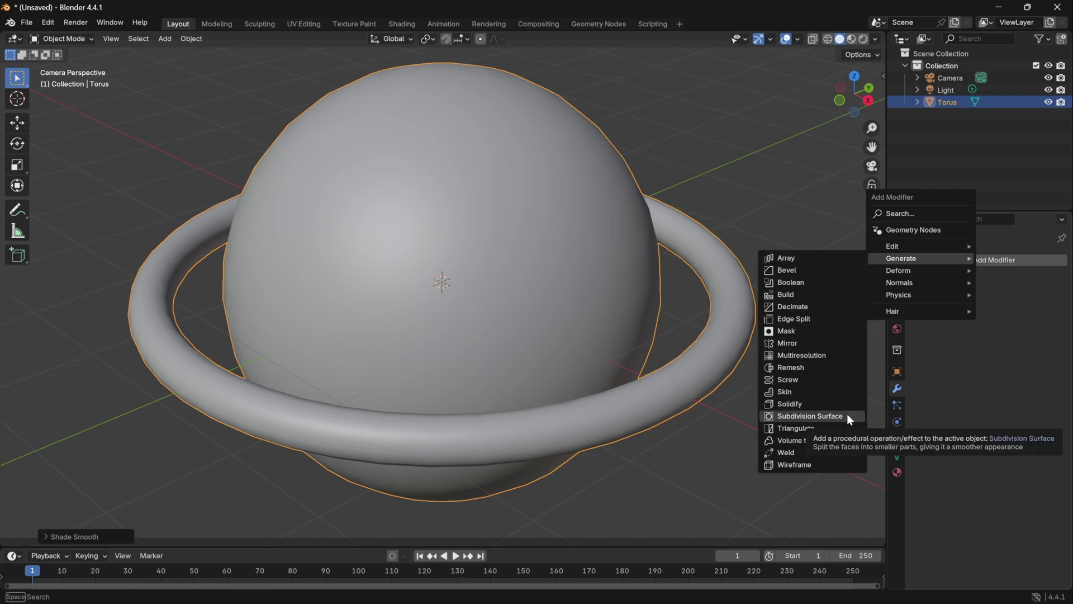
left_click(809, 416)
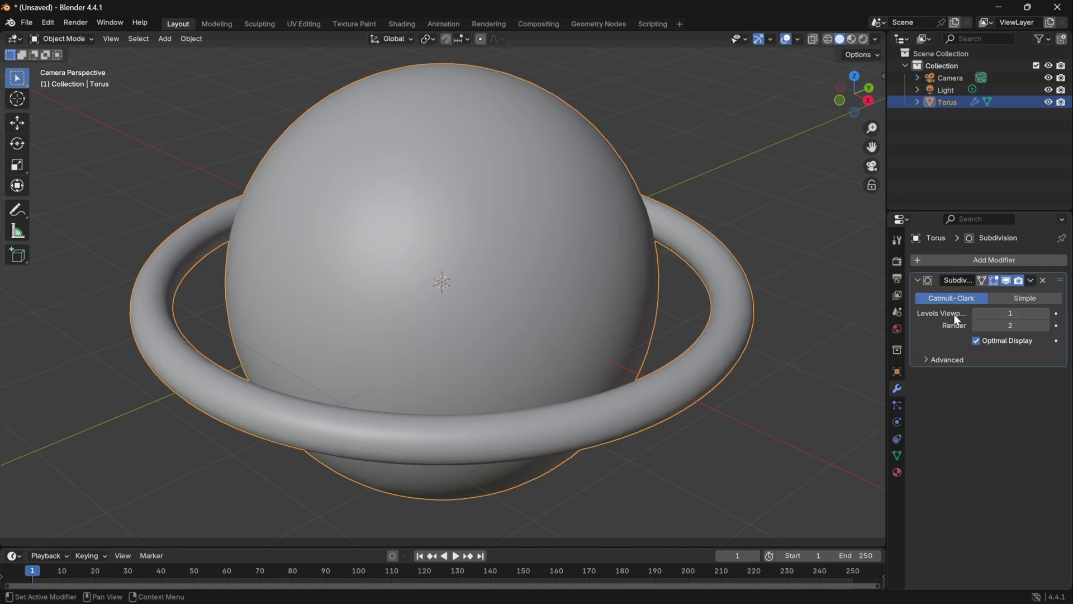
left_click_drag(1001, 313, 1029, 313)
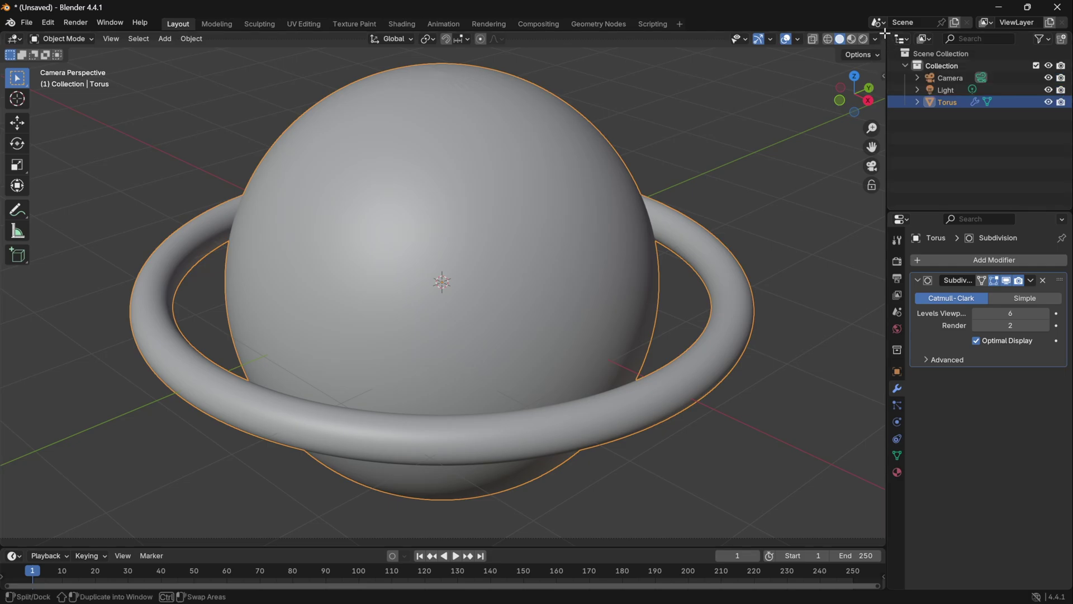
Step: Split the 3D viewport vertically into two equal halves and set the right-hand one to Rendered shading
left_click_drag(885, 34, 314, 71)
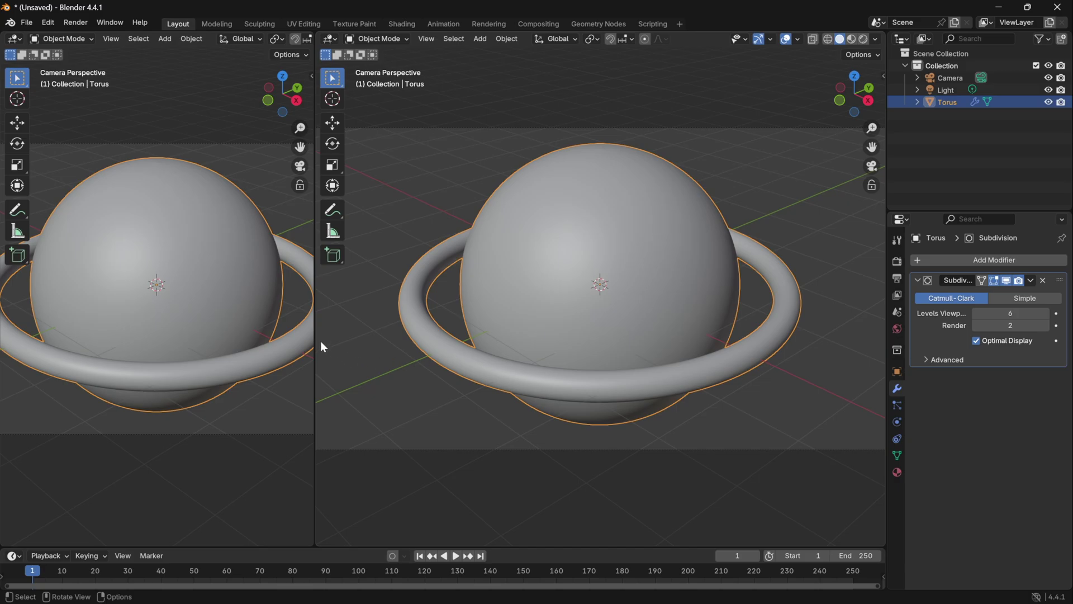
left_click_drag(314, 333, 459, 323)
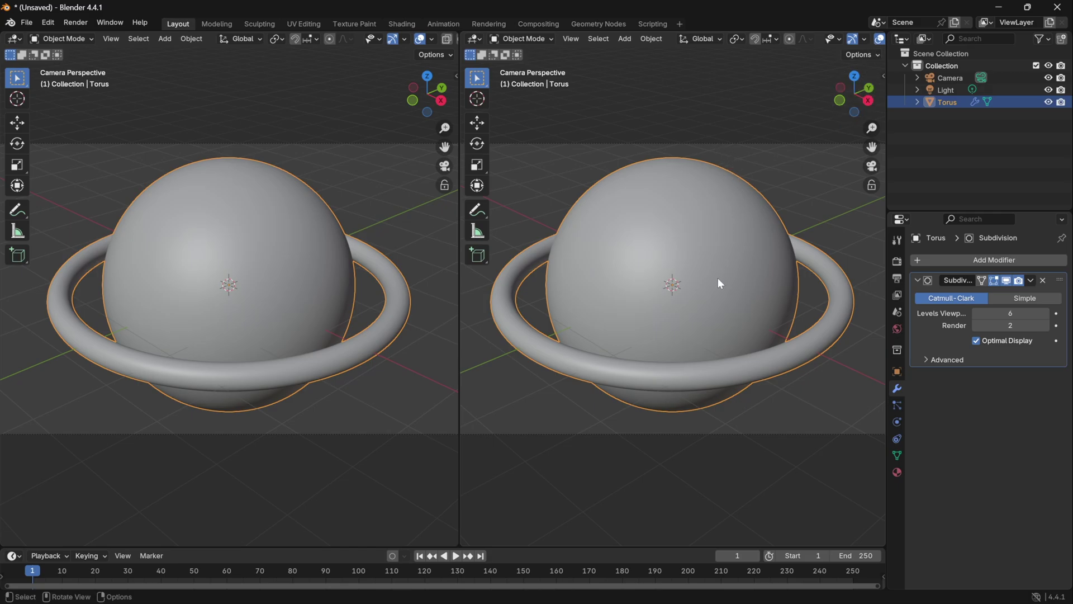
key("z")
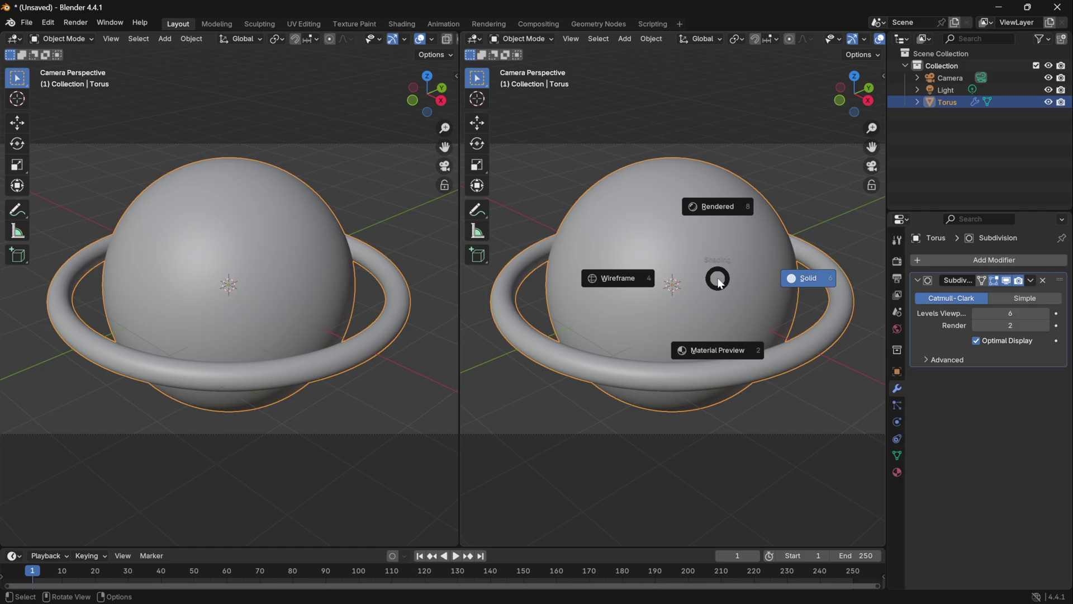
left_click(720, 207)
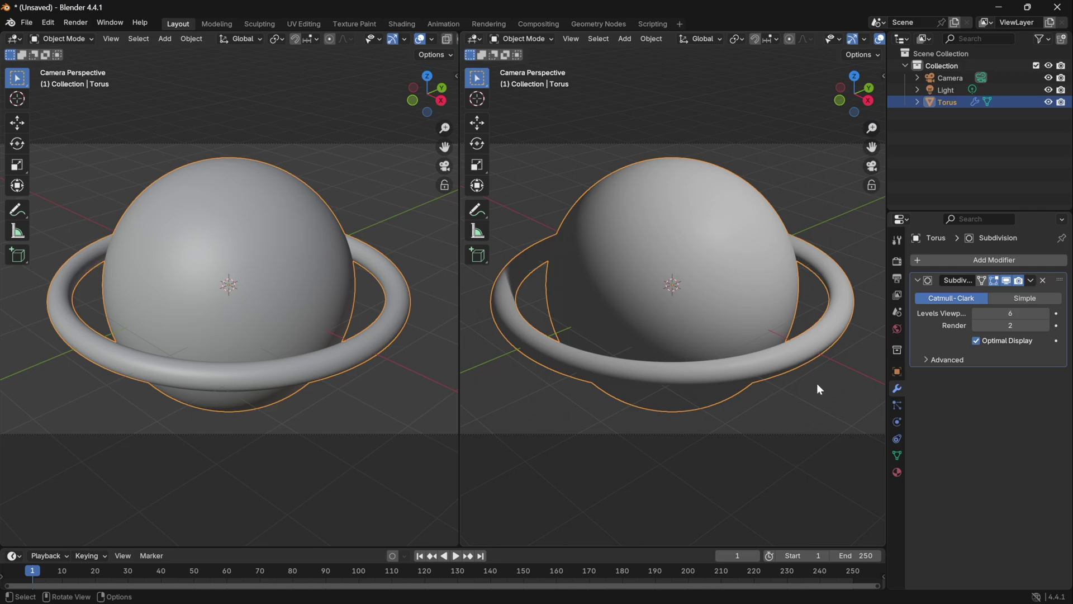
Step: Set the world background color to black and open the render settings
left_click(898, 331)
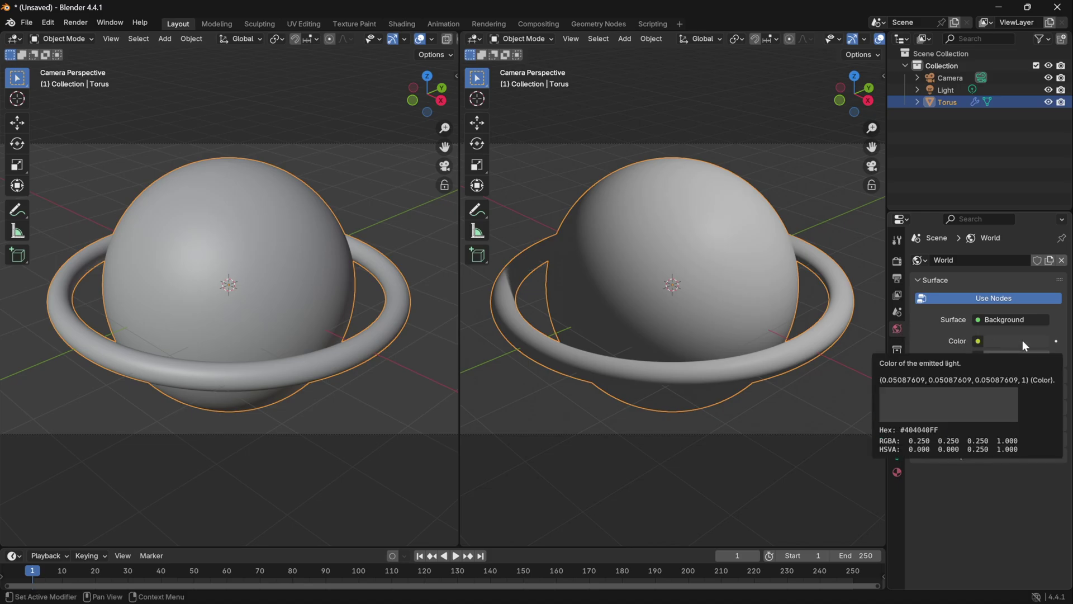
left_click(1022, 340)
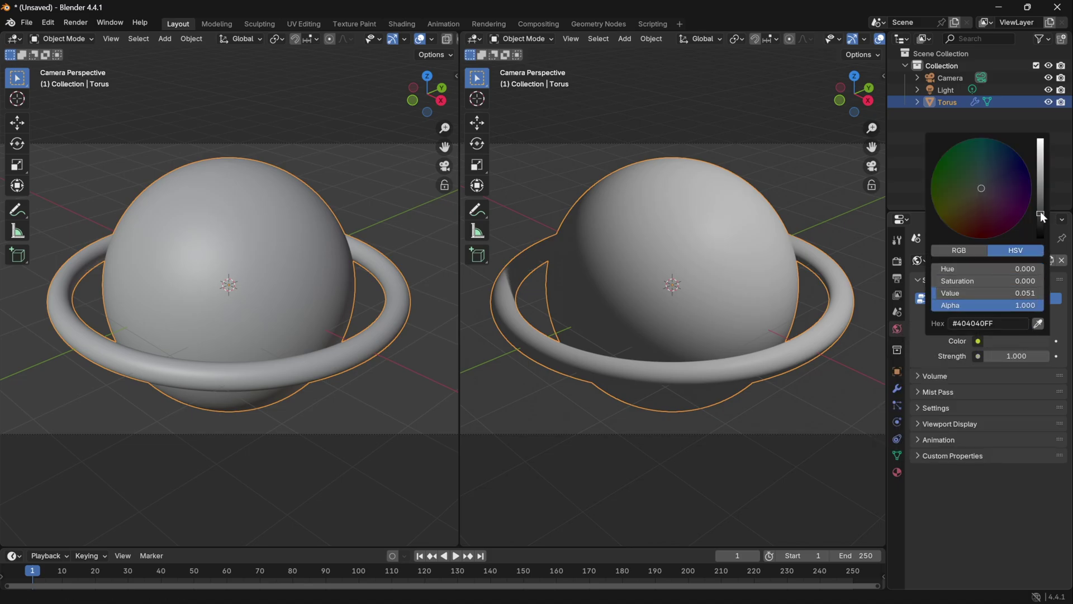
left_click_drag(1041, 212, 1041, 240)
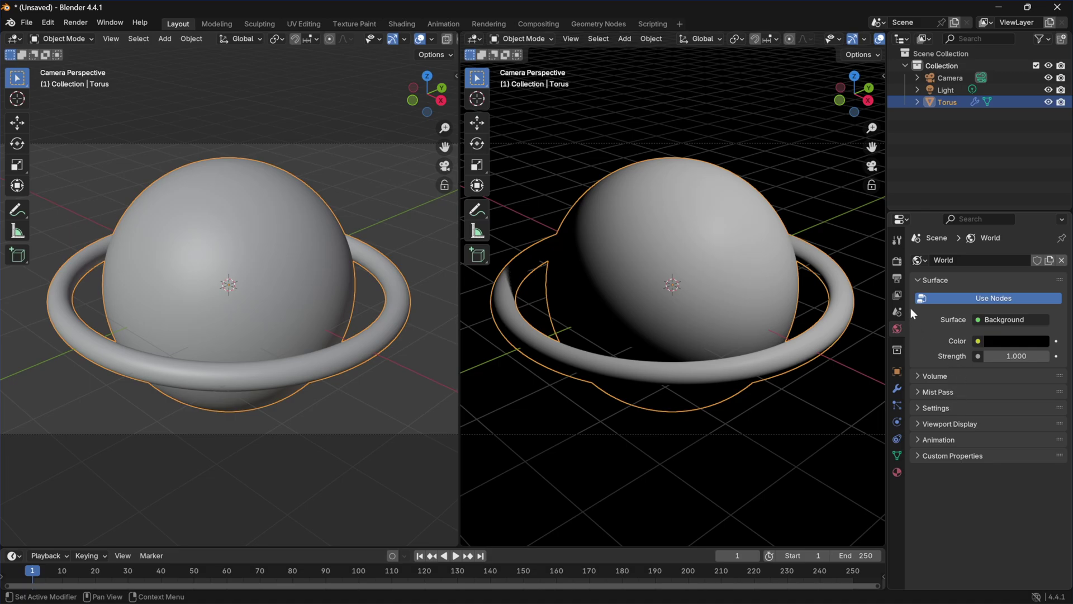
left_click(897, 262)
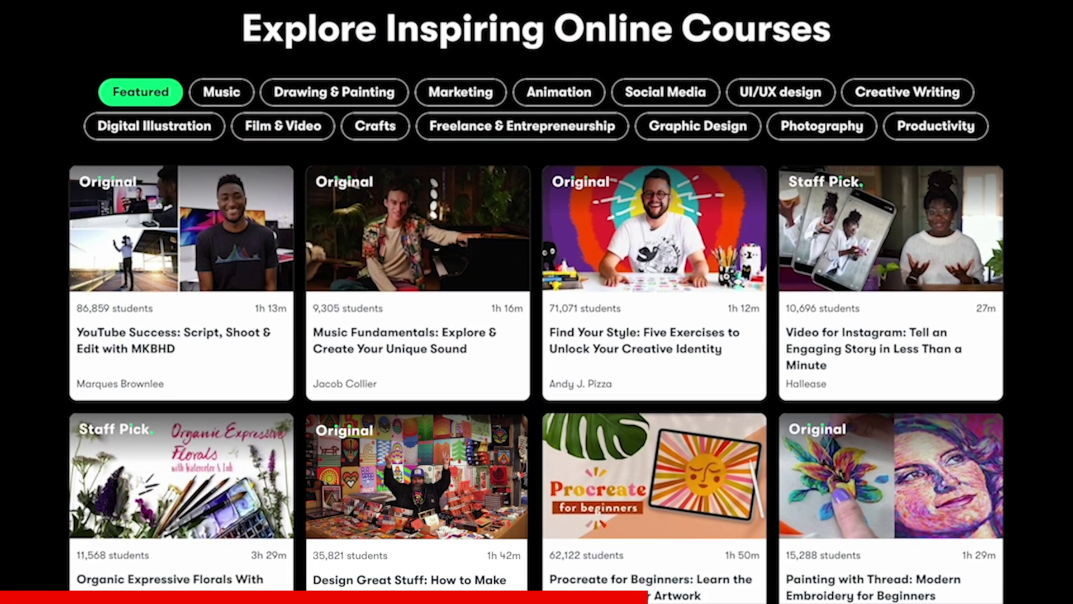
mouse_move(180, 538)
left_click(268, 514)
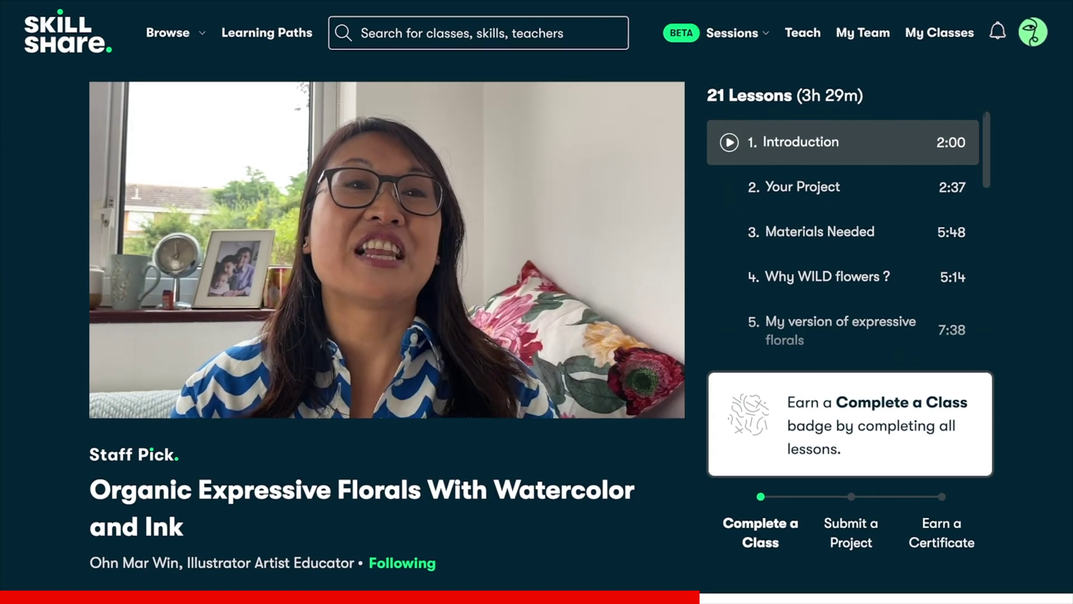
scroll(537, 335, "down", 7)
scroll(336, 280, "down", 2)
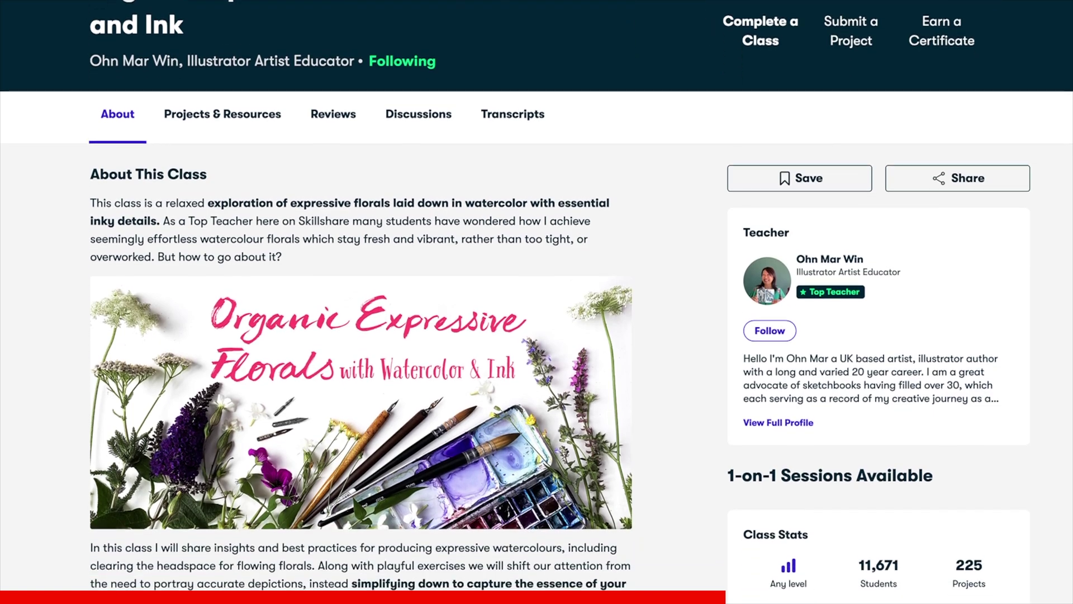
left_click(334, 105)
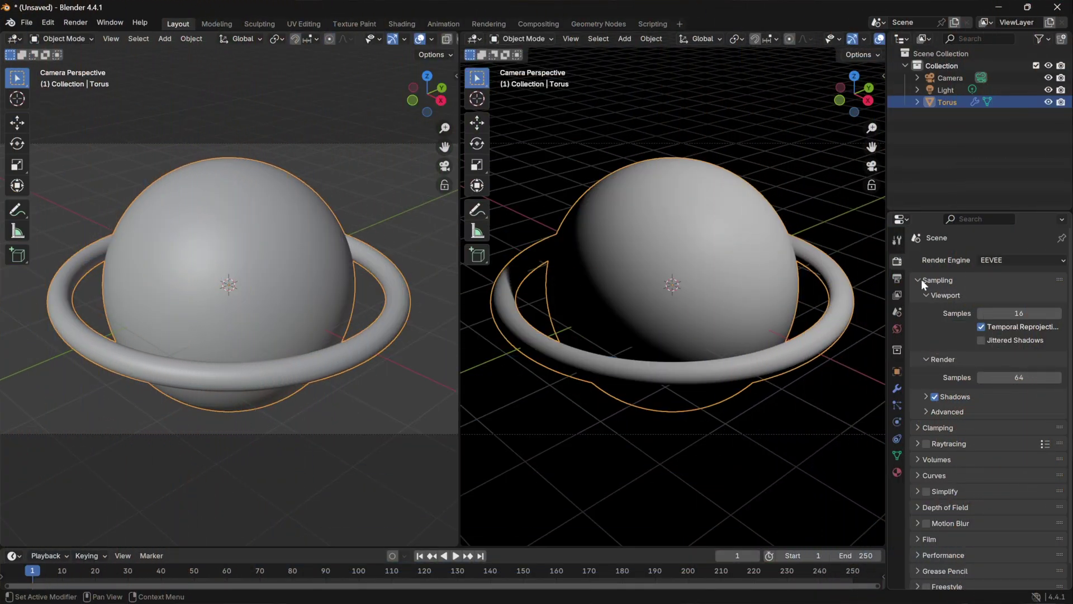
Step: Make the render background transparent in the Film settings
left_click(918, 280)
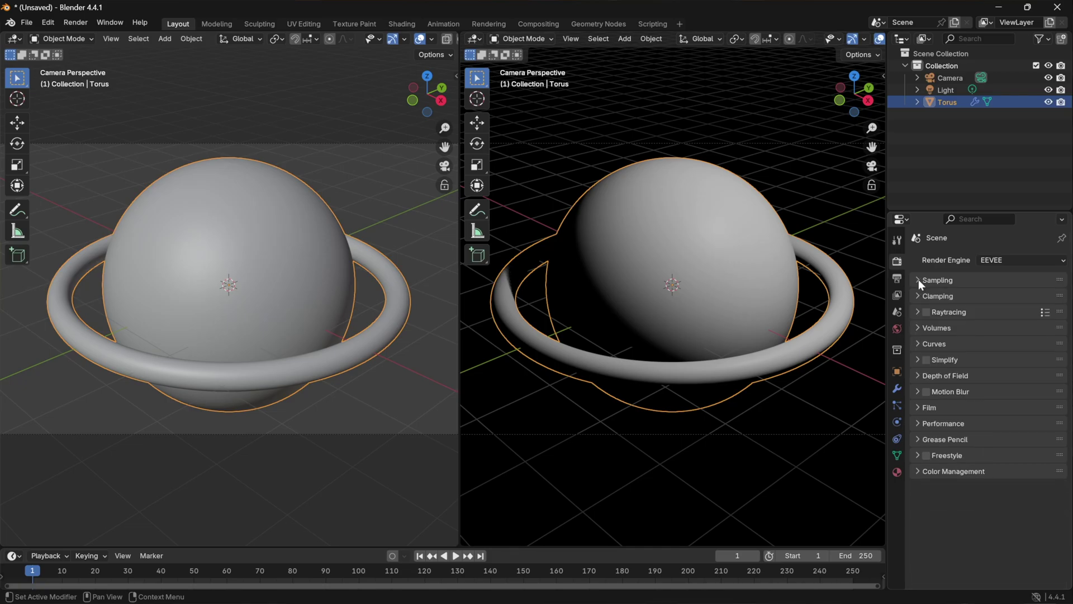
left_click(917, 406)
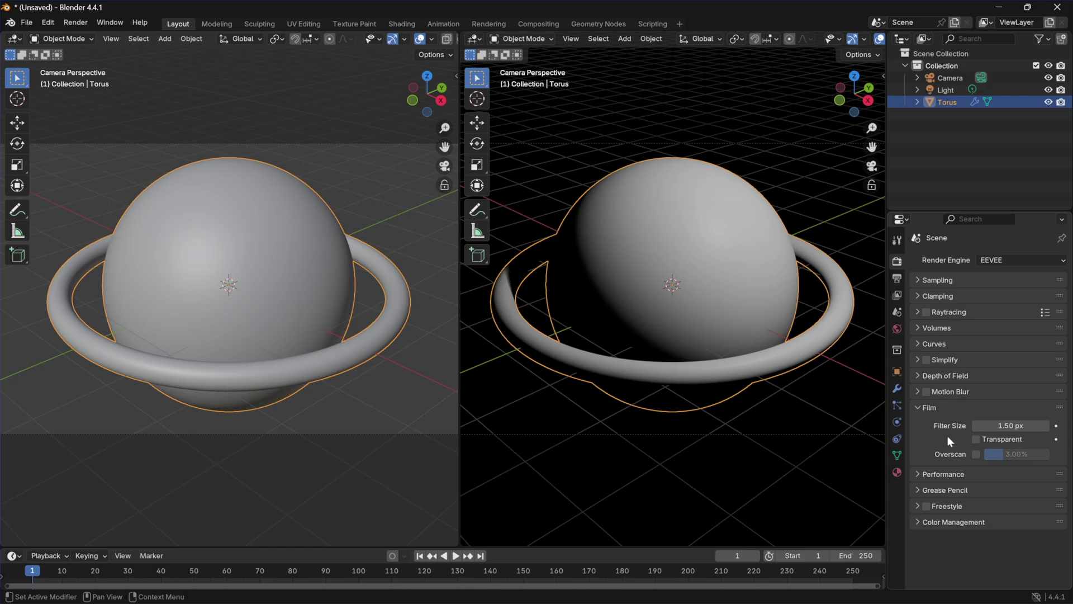
left_click(977, 440)
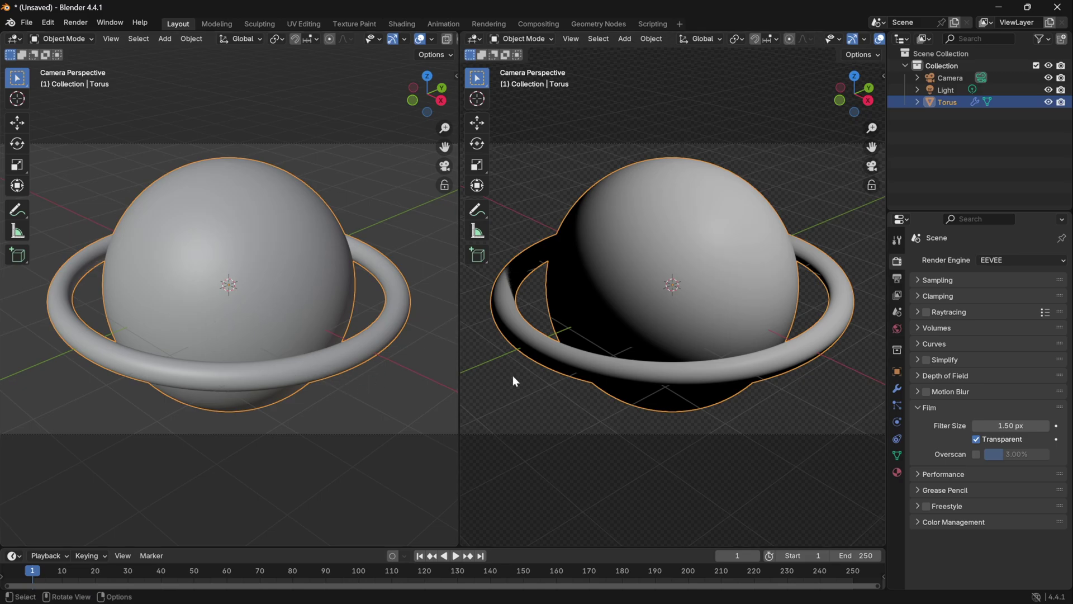
Step: Give the torus object a new material with Metallic 1.000 and Roughness 0.424
left_click(897, 472)
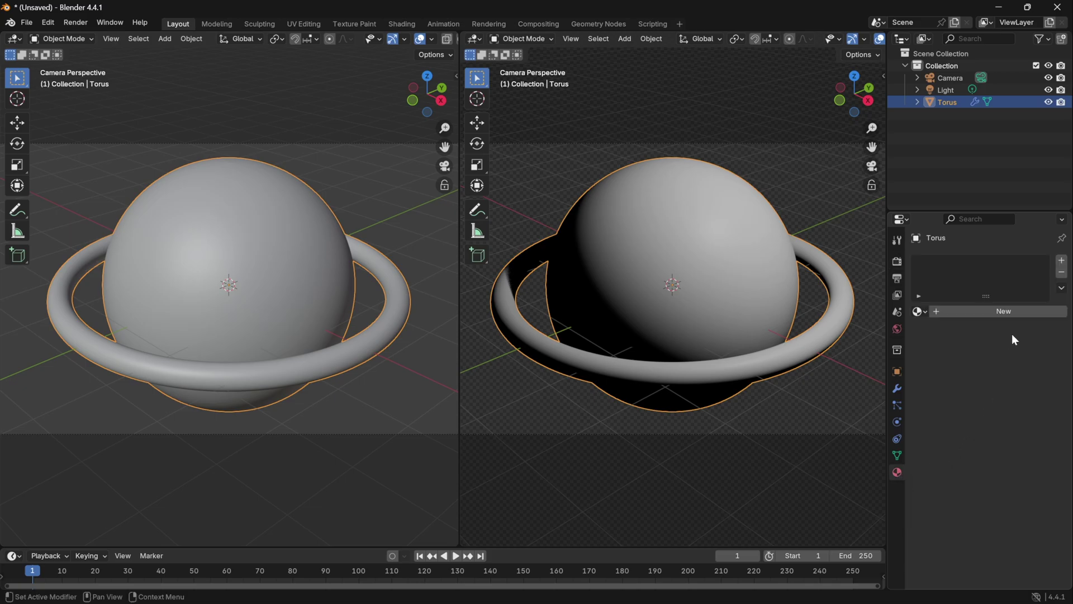
left_click(1006, 311)
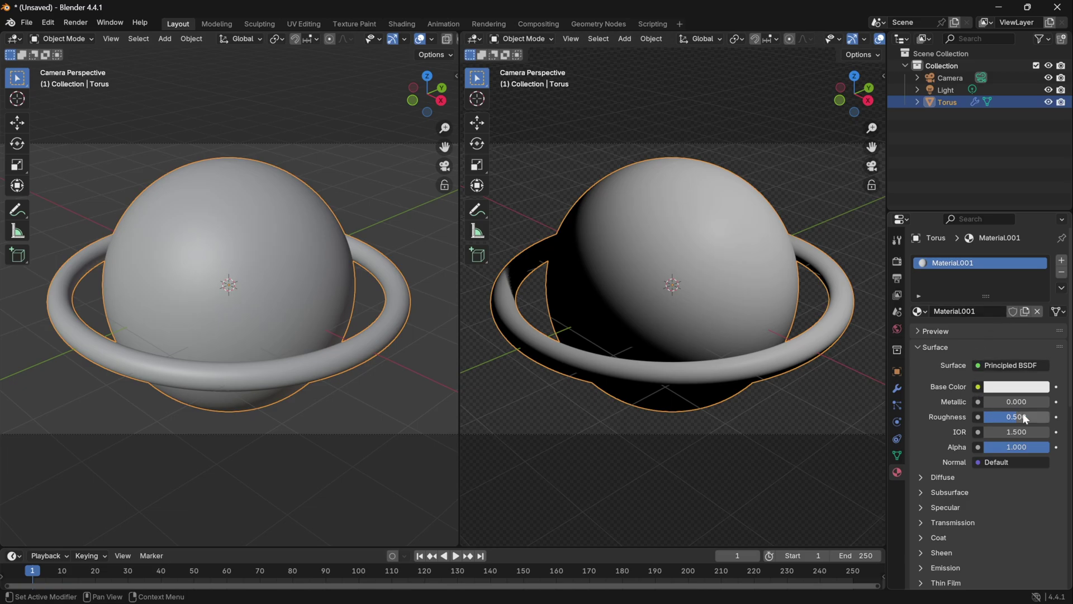
left_click_drag(986, 402, 1050, 401)
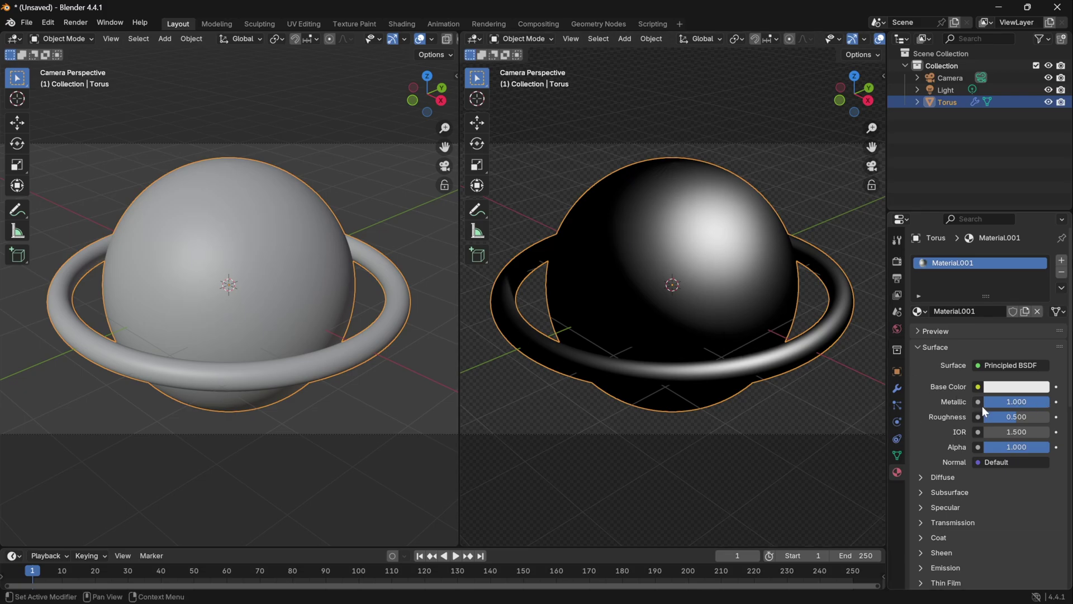
left_click_drag(1018, 418, 1012, 417)
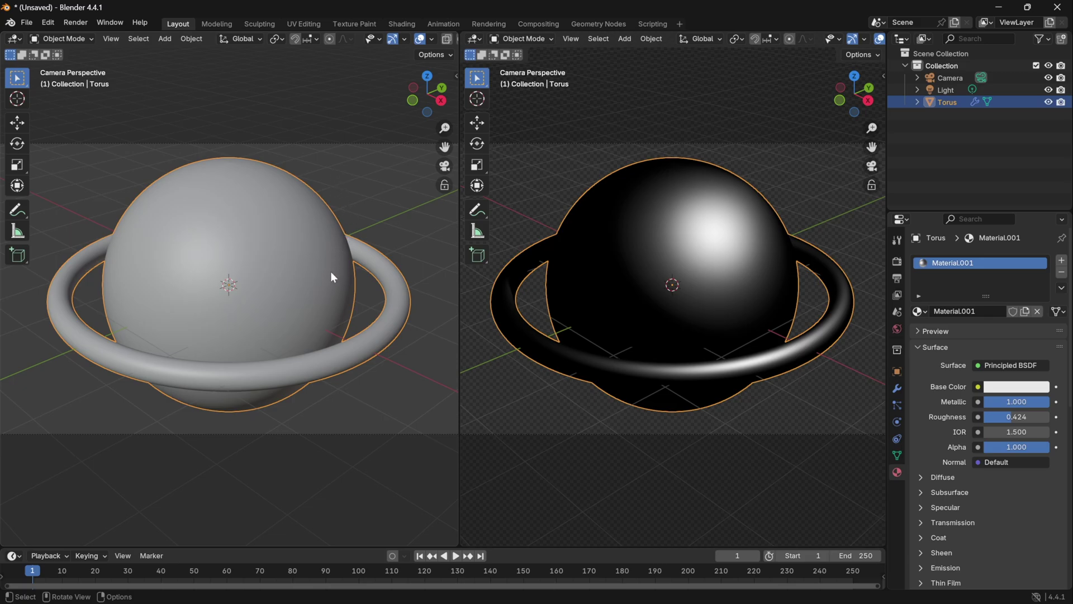
Step: Using Top orthographic view in the solid-shaded viewport, move the point light slightly away from the ship toward +X and -Y
left_click(111, 39)
mouse_move(159, 196)
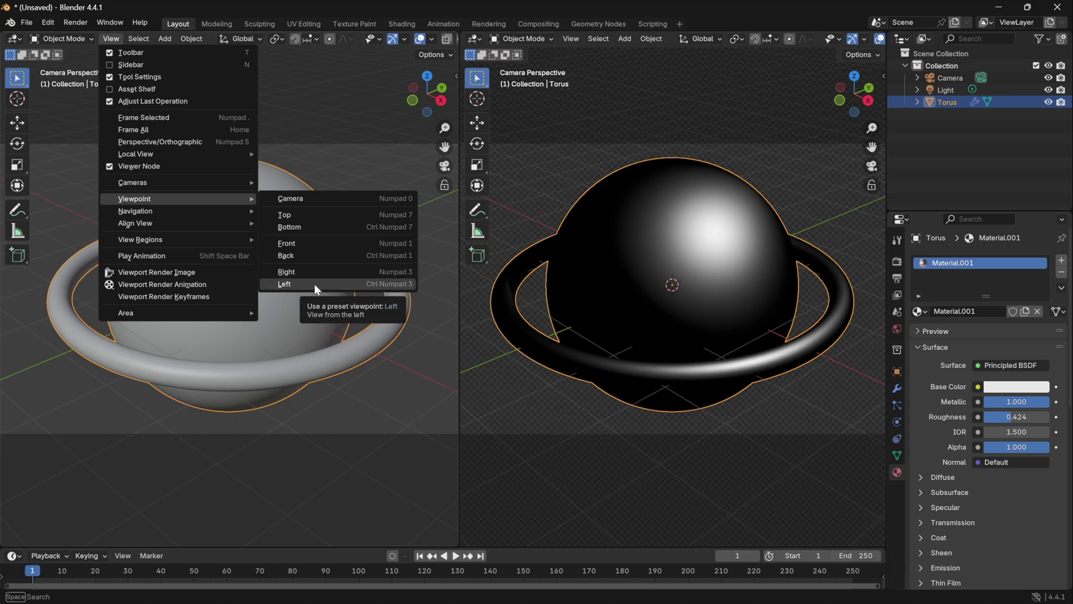
left_click(307, 215)
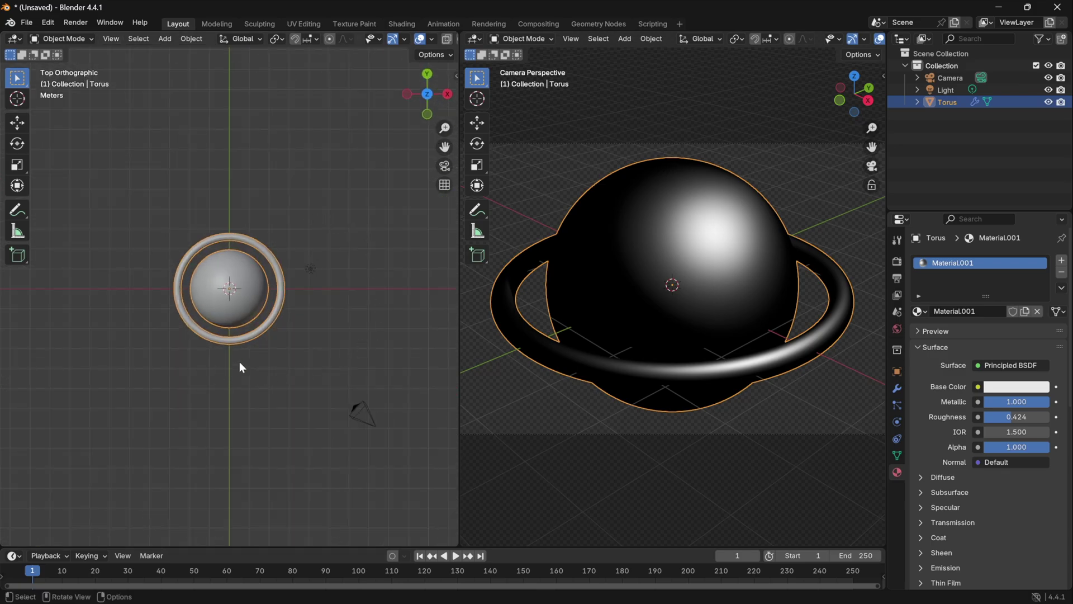
left_click(311, 269)
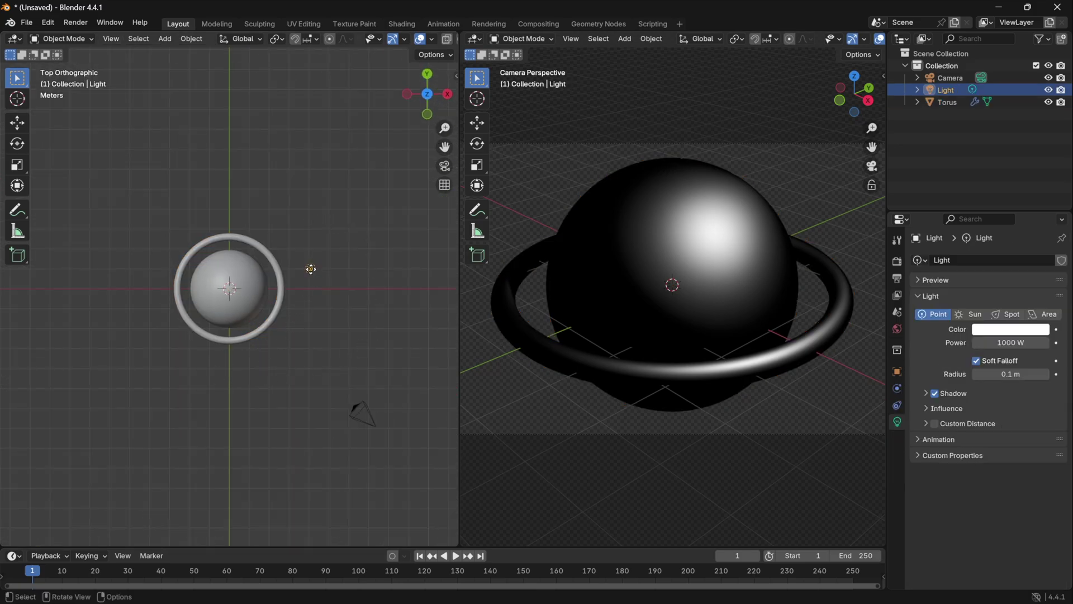
mouse_move(311, 268)
left_mouse_down()
mouse_move(293, 233)
mouse_move(307, 258)
left_mouse_up()
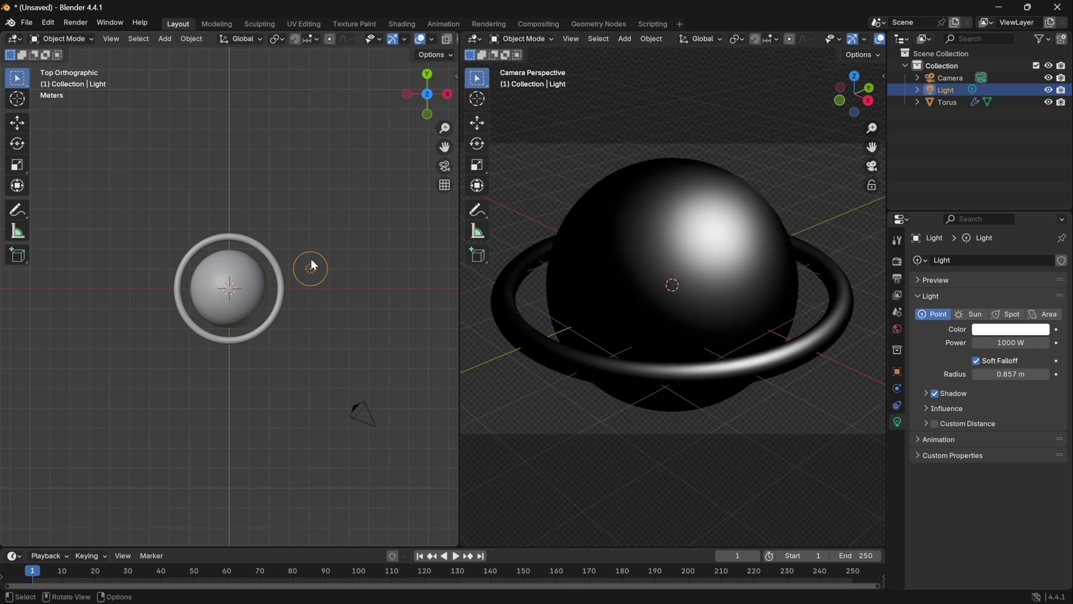
key("ctrl+z")
left_click(19, 128)
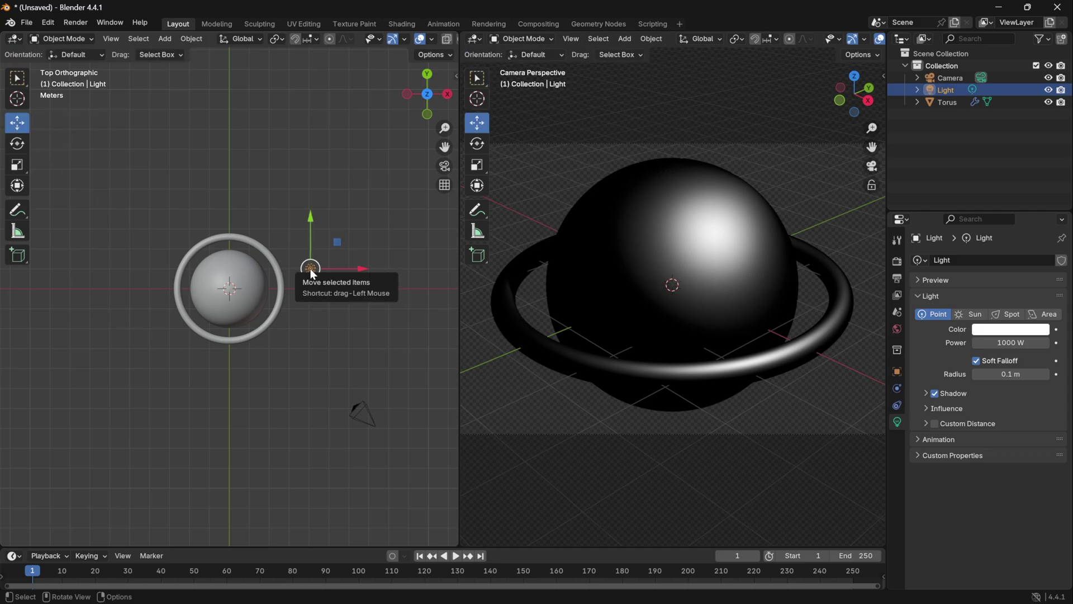
mouse_move(312, 273)
left_mouse_down()
mouse_move(338, 200)
mouse_move(259, 173)
mouse_move(173, 228)
mouse_move(187, 293)
mouse_move(273, 316)
mouse_move(359, 277)
mouse_move(380, 213)
mouse_move(291, 199)
mouse_move(233, 280)
mouse_move(319, 275)
left_mouse_up()
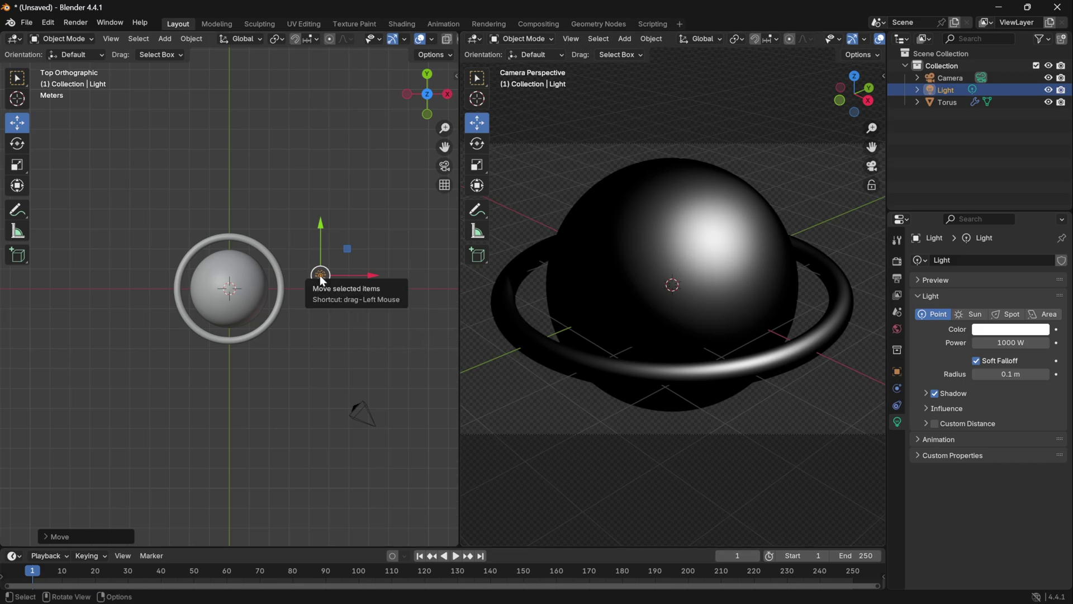
Step: Duplicate the light, offset the copy about -9.931 m in X and -8.458 m in Y, and color it red (#FF3F4A)
key("shift+d")
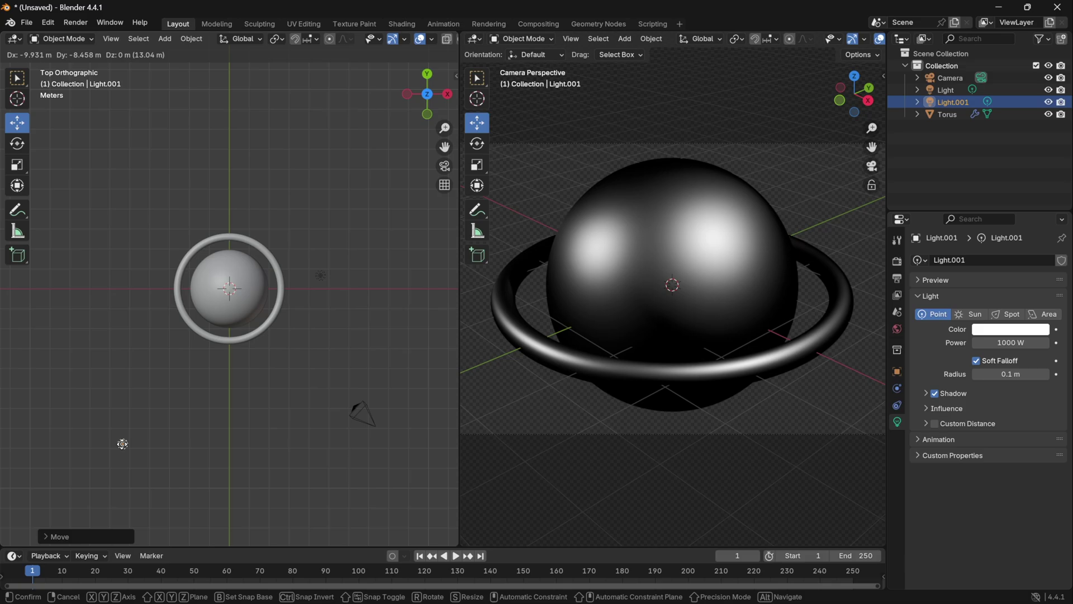
left_click(122, 444)
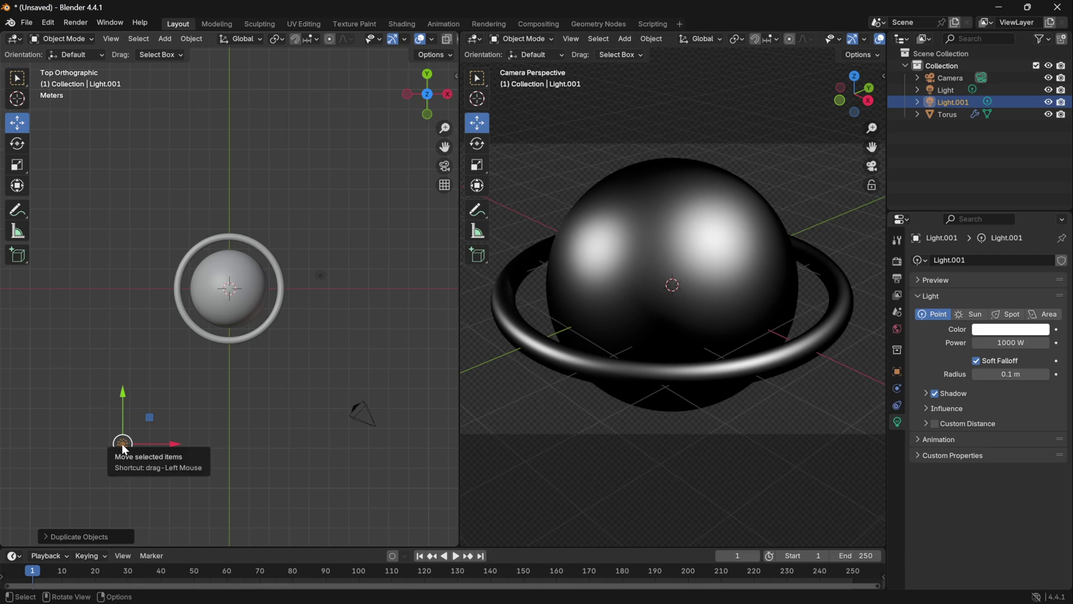
left_click(999, 329)
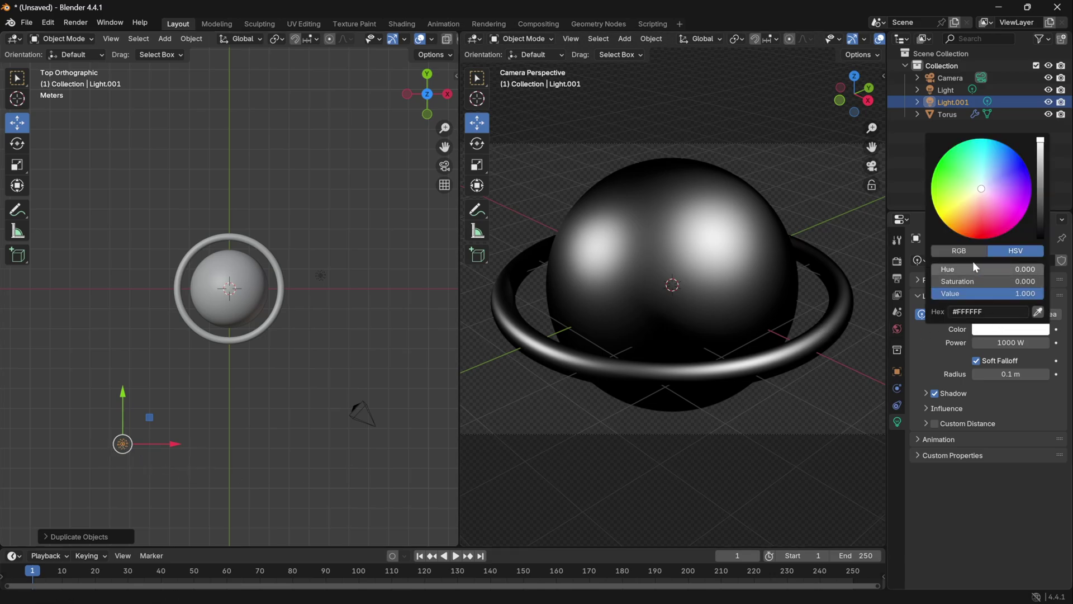
left_click(985, 230)
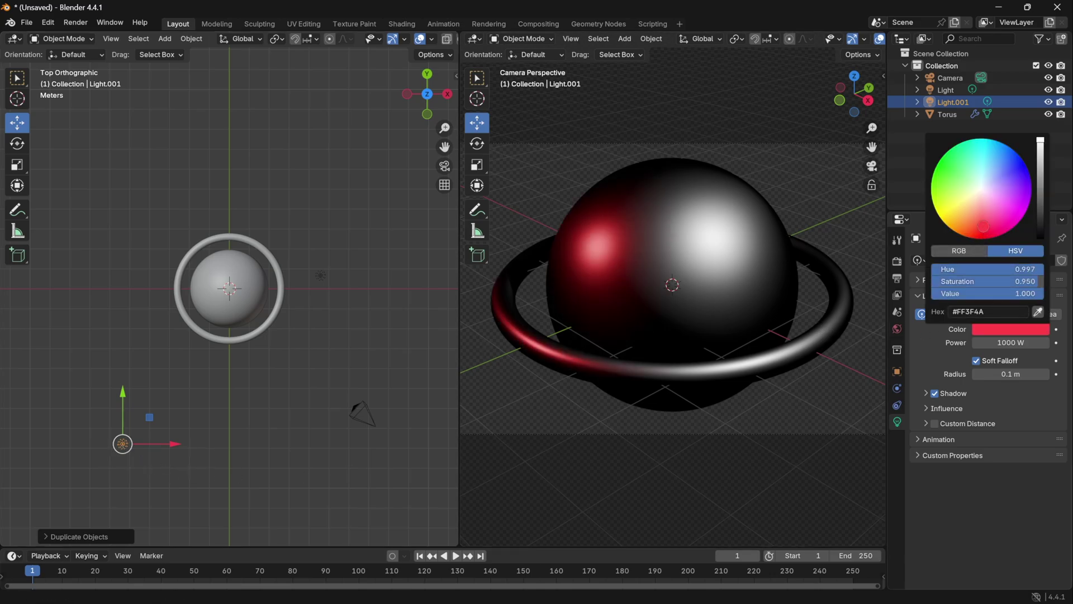
Step: Adjust the red light to color #FF1130 and radius 3.19 m, and move it closer to the ship toward +X and +Y
left_click(988, 234)
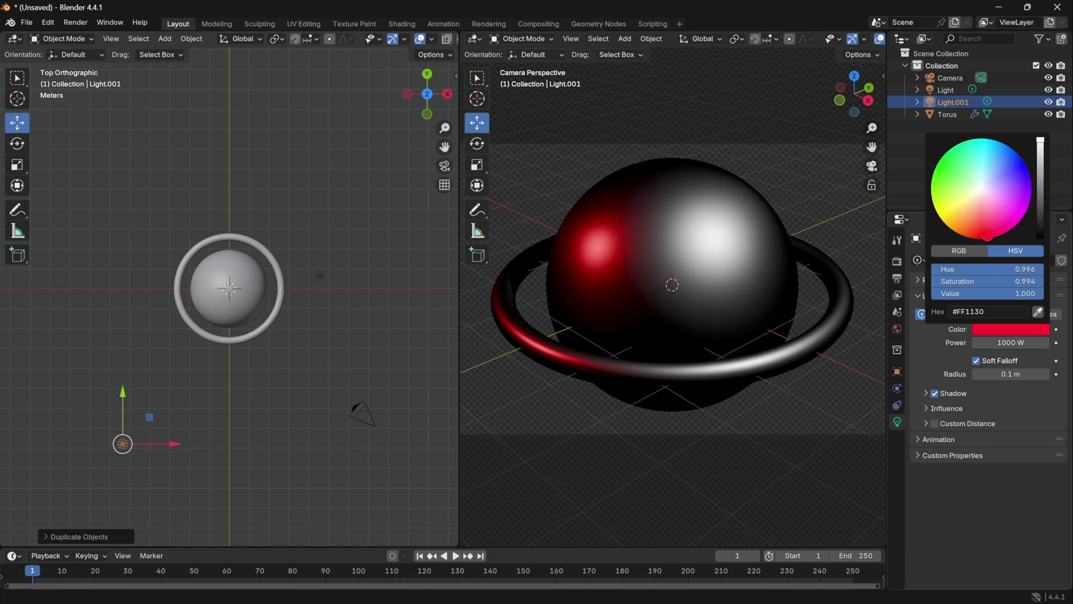
left_click(1006, 394)
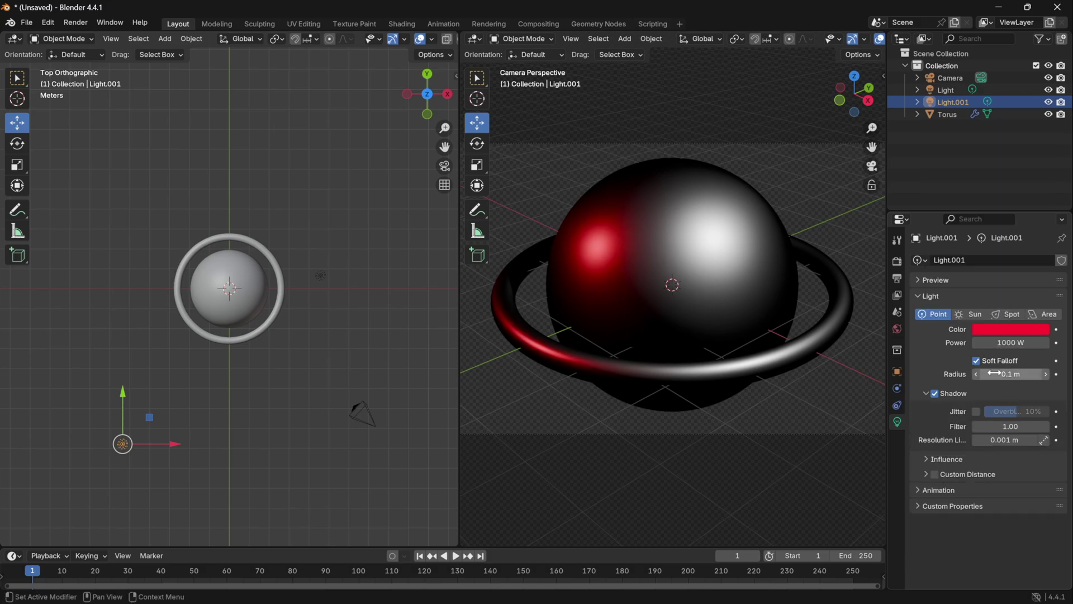
mouse_move(994, 374)
left_mouse_down()
mouse_move(1029, 374)
mouse_move(992, 374)
left_mouse_up()
left_click_drag(122, 444, 196, 398)
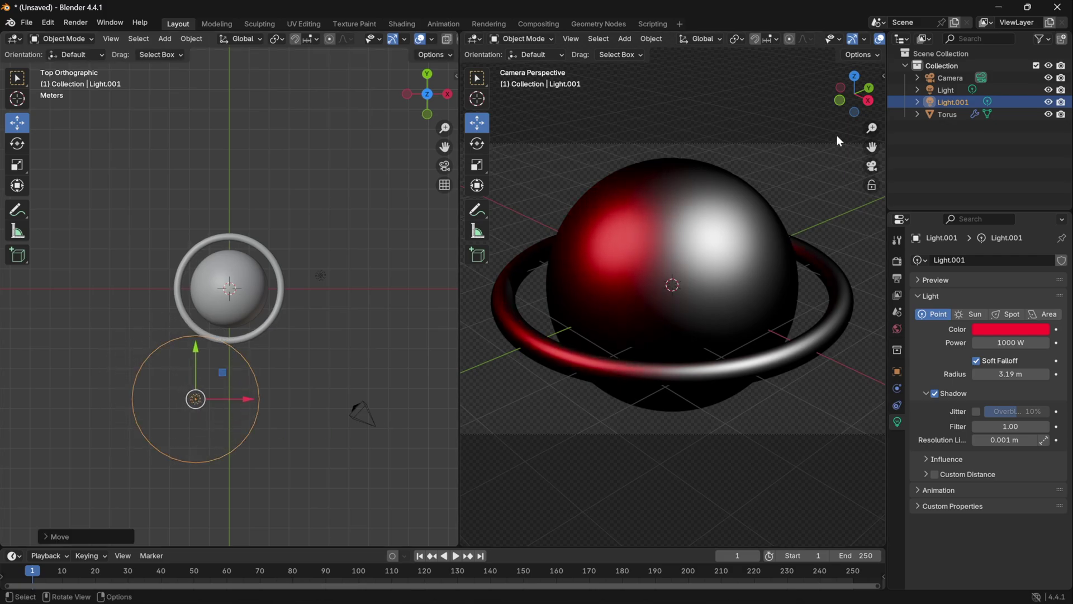
Step: Rename the original light as white and the red light as red
double_click(950, 89)
type("white")
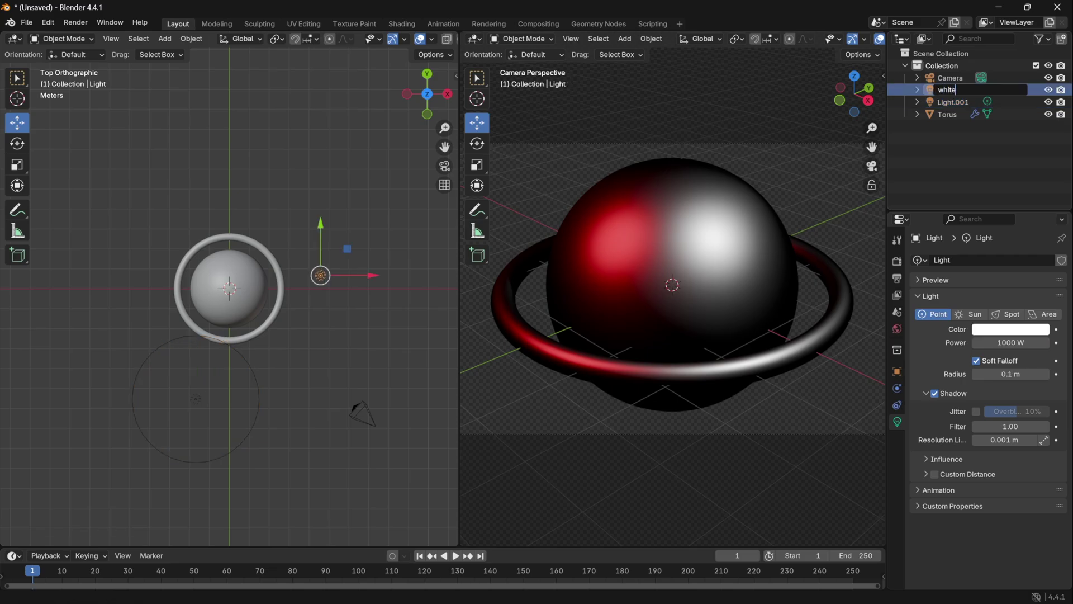
key("Return")
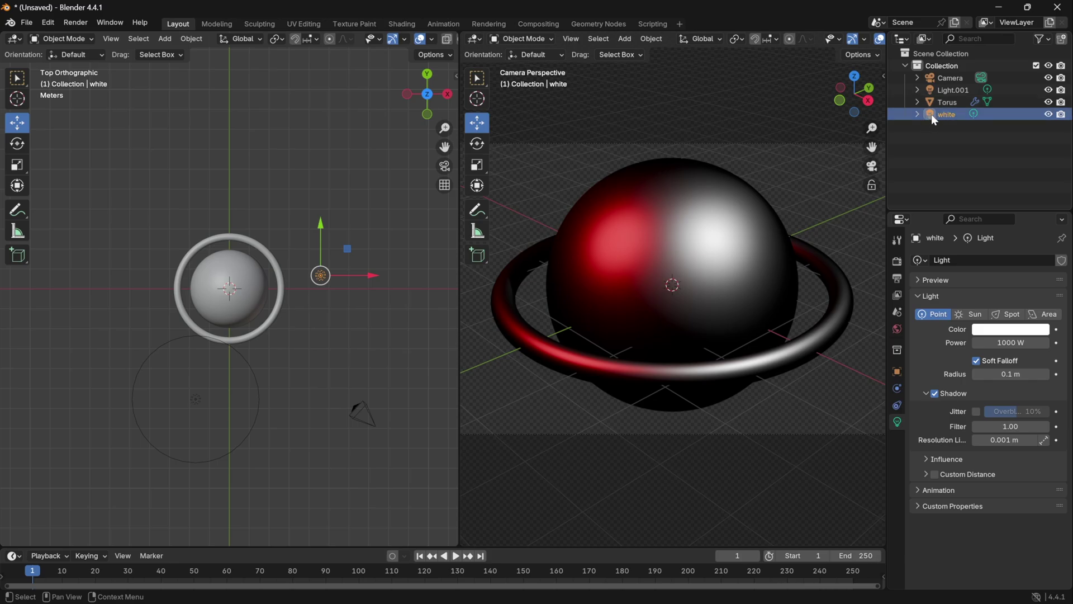
double_click(947, 90)
type("red")
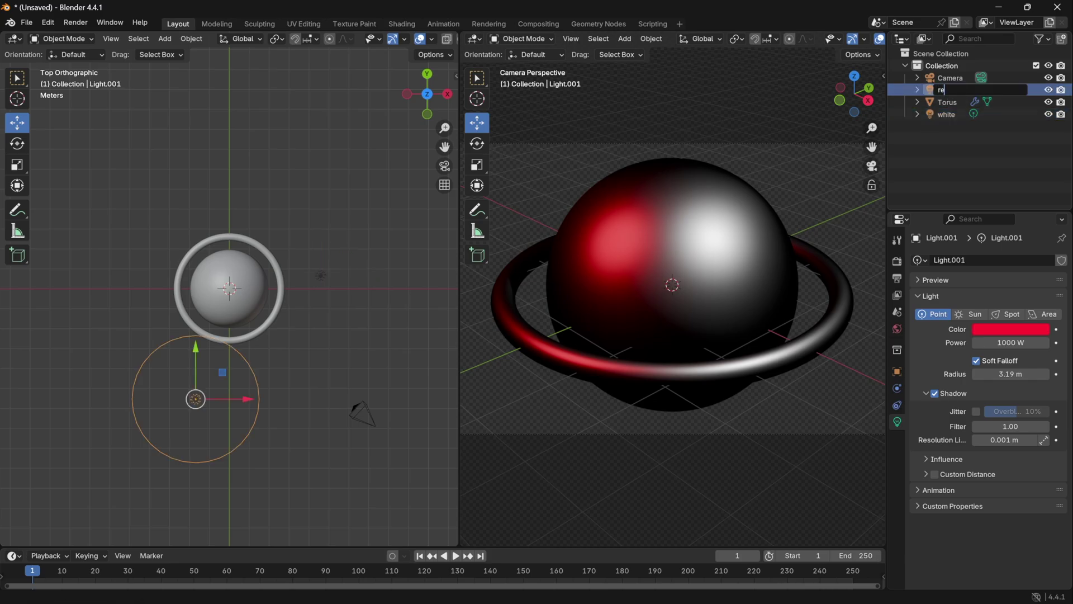
key("Return")
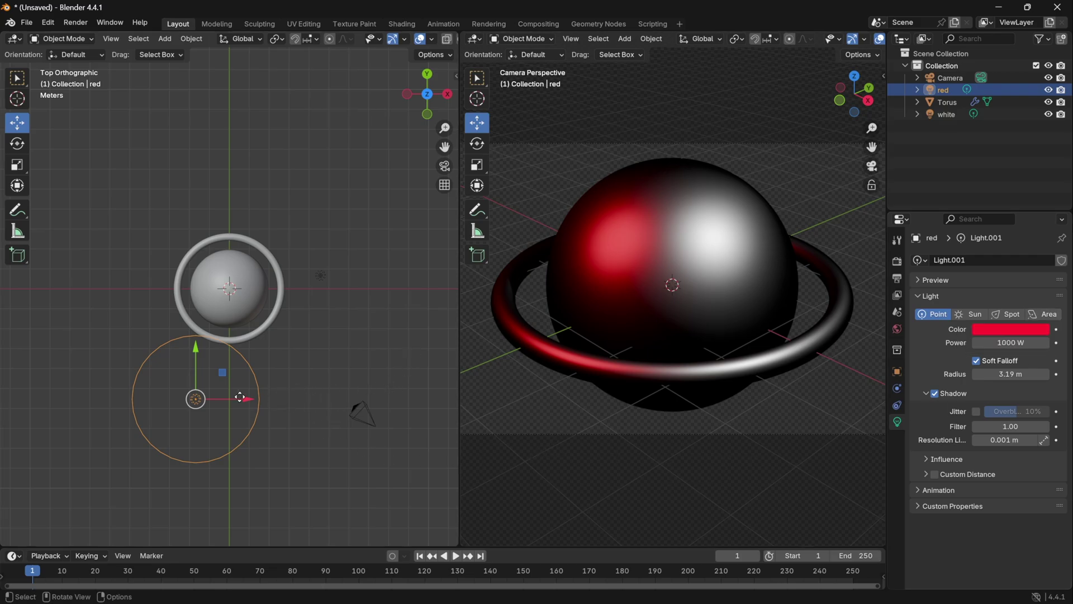
Step: Duplicate the red light about 3.6 m in X and 6.5 m in Y, and lower the copy to ring height in Front view
key("shift+d")
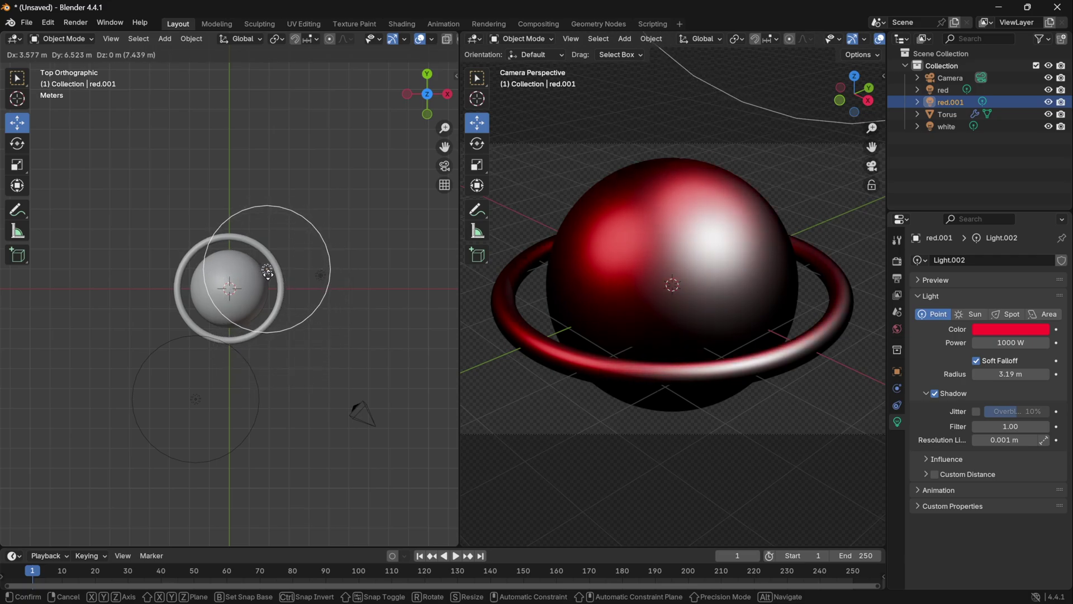
left_click(269, 272)
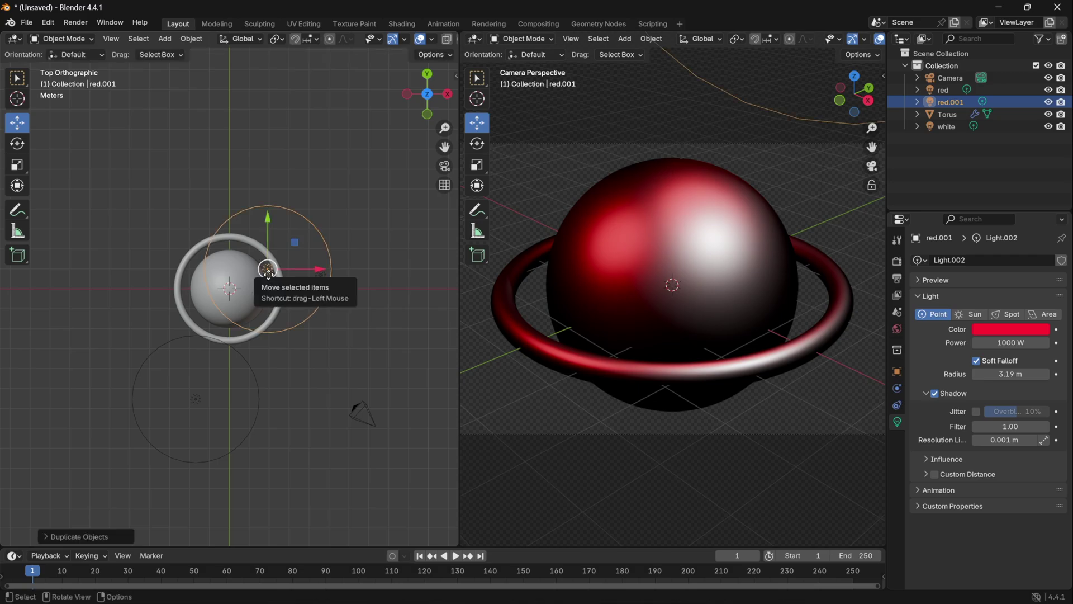
key("KP_1")
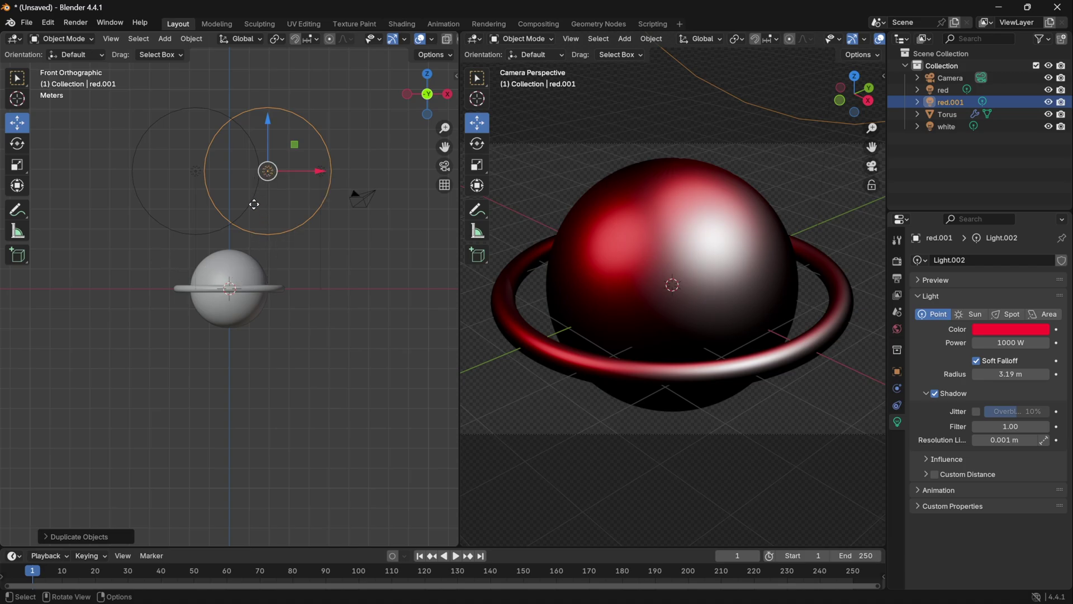
left_click_drag(267, 171, 268, 286)
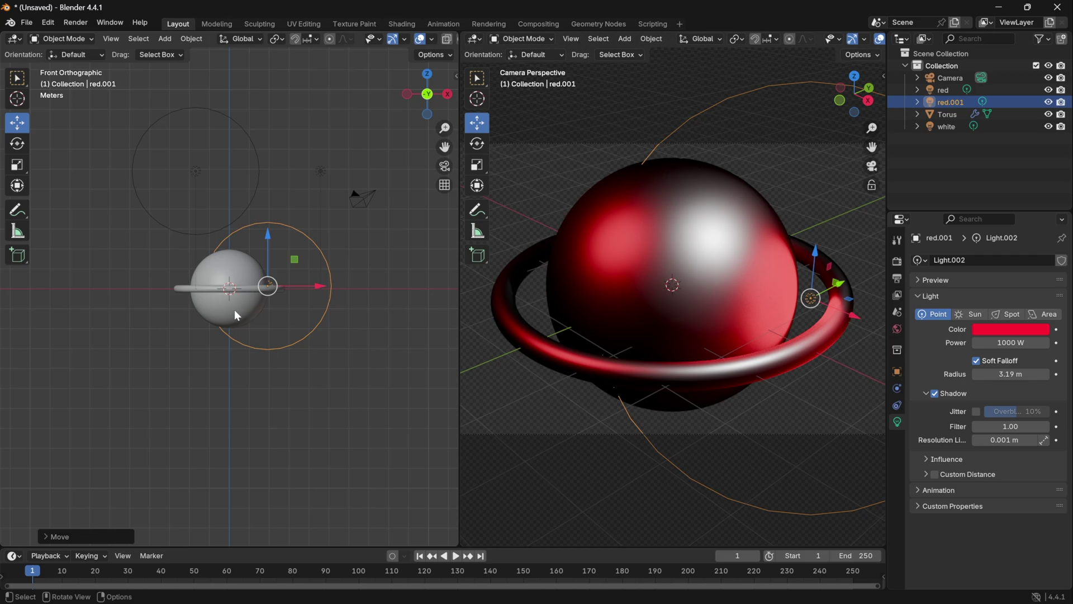
Step: From an angled perspective view, move the duplicated red light slightly higher beside the ring
key("ctrl")
middle_click_drag(234, 311, 236, 303, "ctrl")
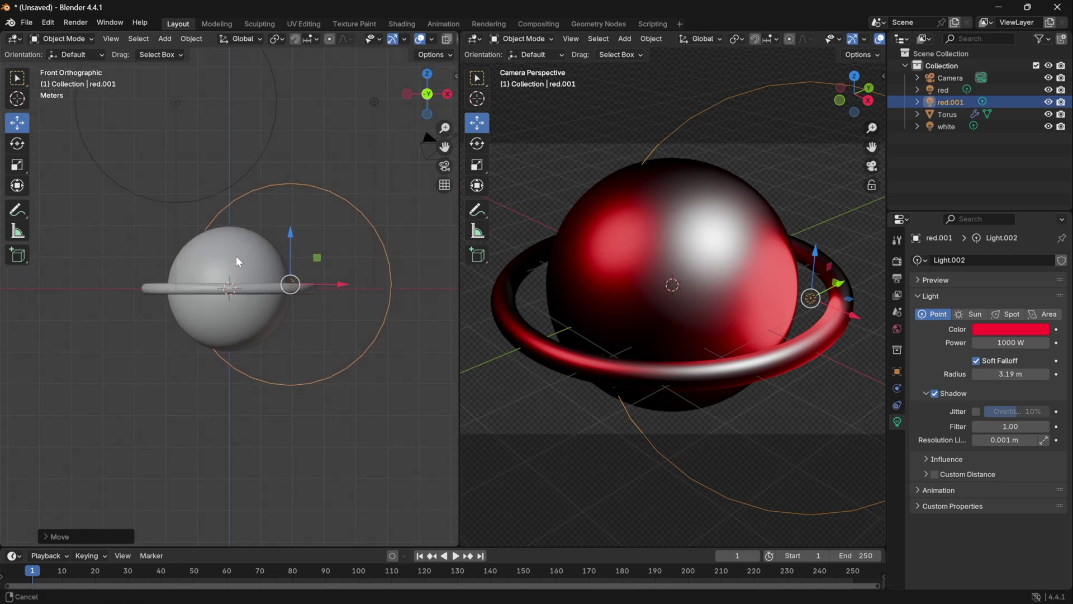
scroll(236, 258, "up", 4)
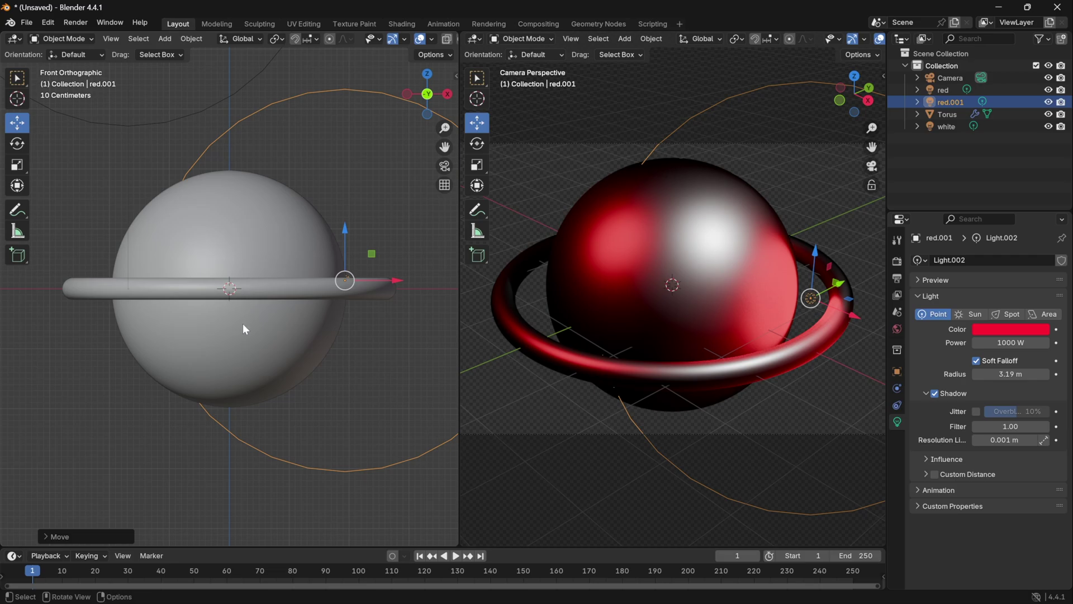
middle_click_drag(243, 322, 177, 371)
key("shift")
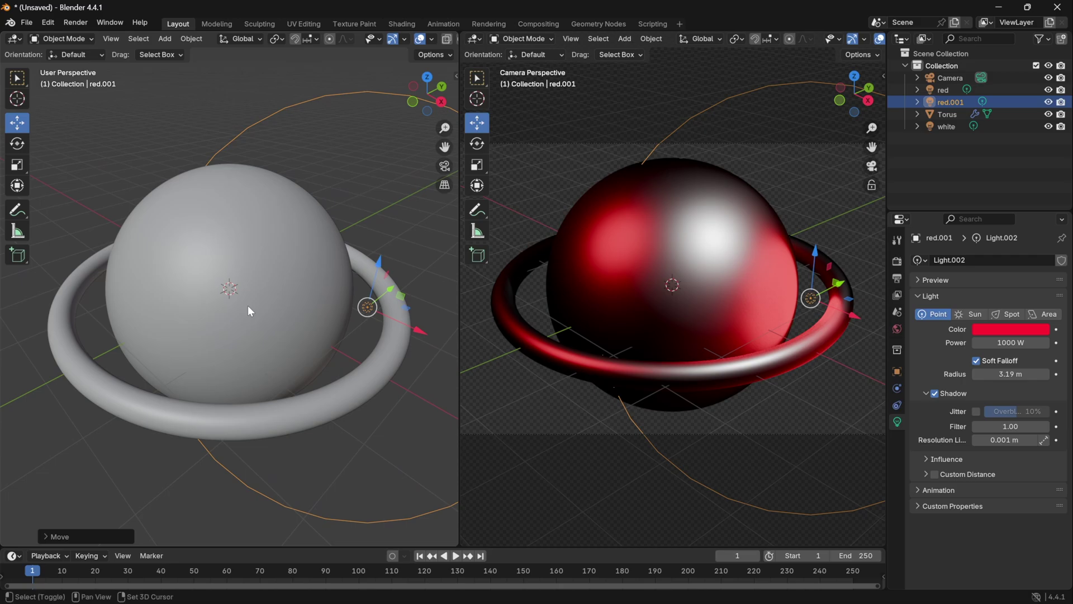
middle_click_drag(248, 306, 259, 284, "shift")
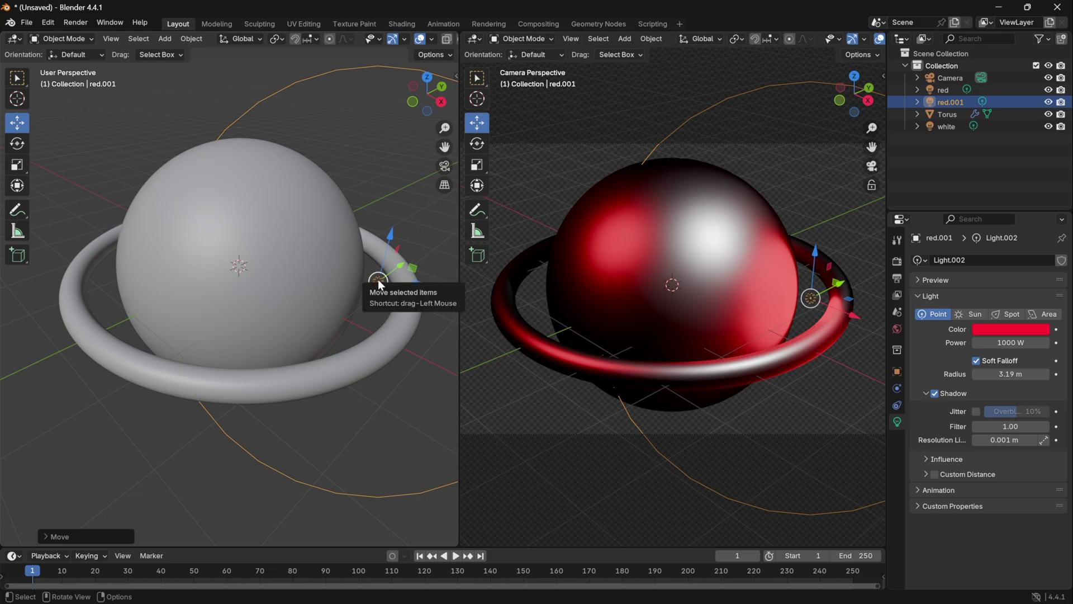
left_click_drag(378, 282, 375, 254)
Step: Color the duplicated light green (#75FF04) with a power of 500 W and a radius of 1.96 m
left_click(995, 330)
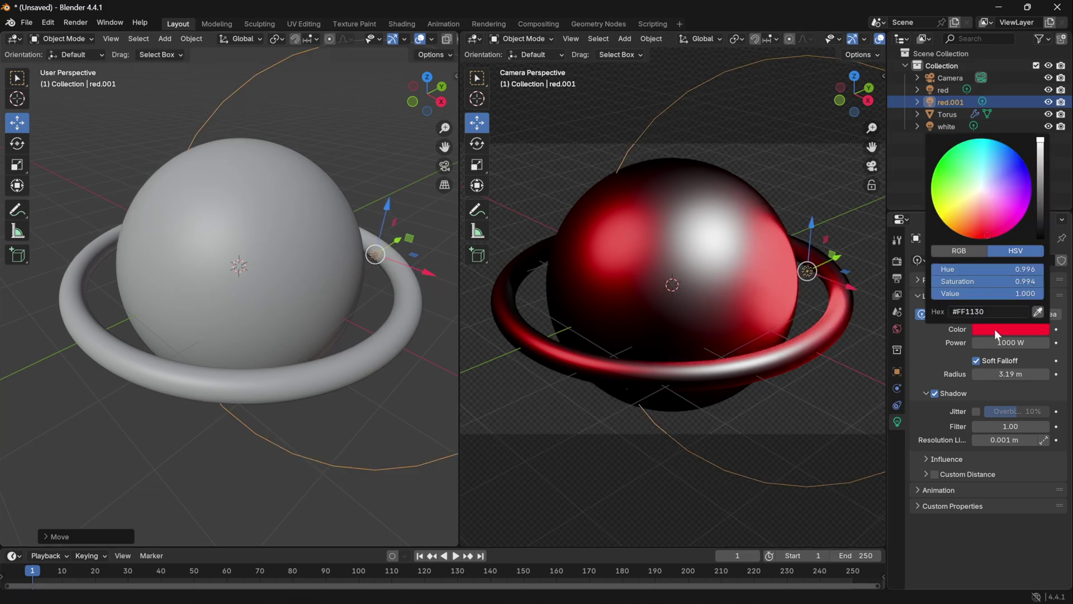
left_click_drag(942, 189, 931, 186)
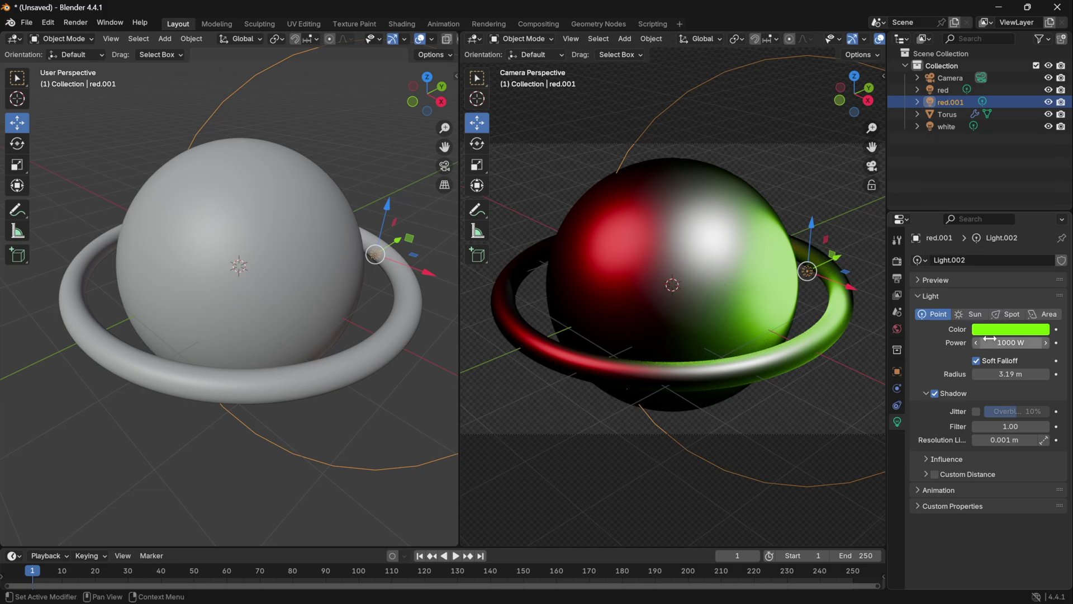
left_click(1016, 342)
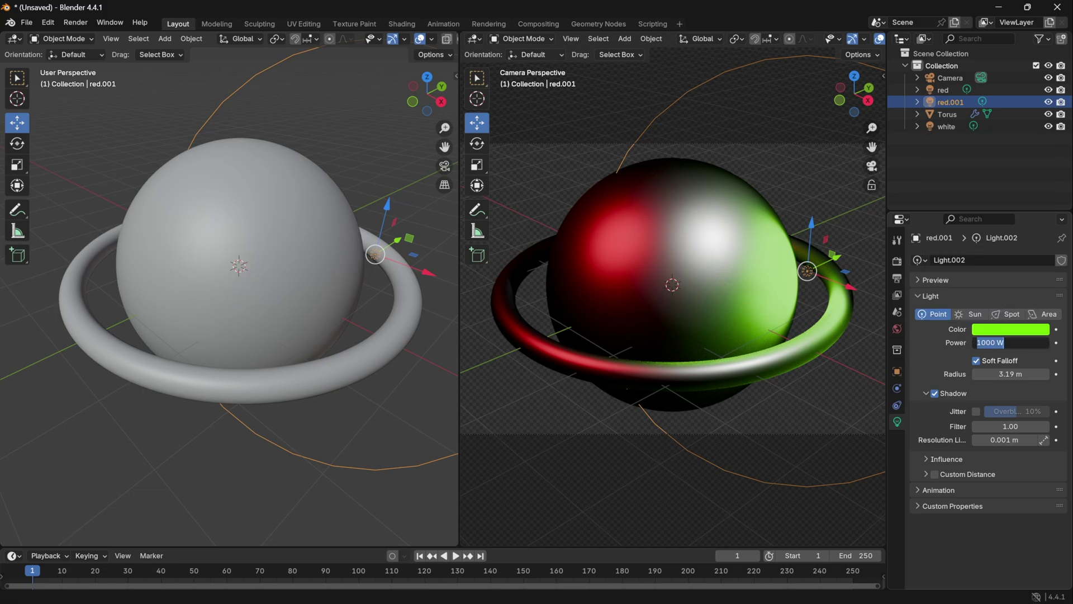
type("500")
key("Return")
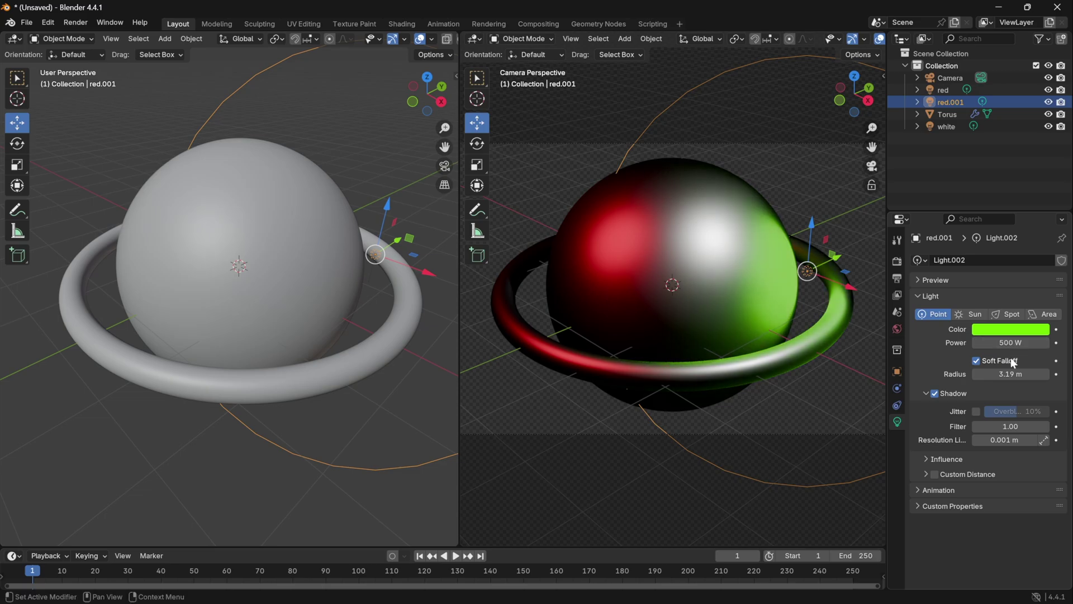
left_click_drag(1012, 373, 917, 373)
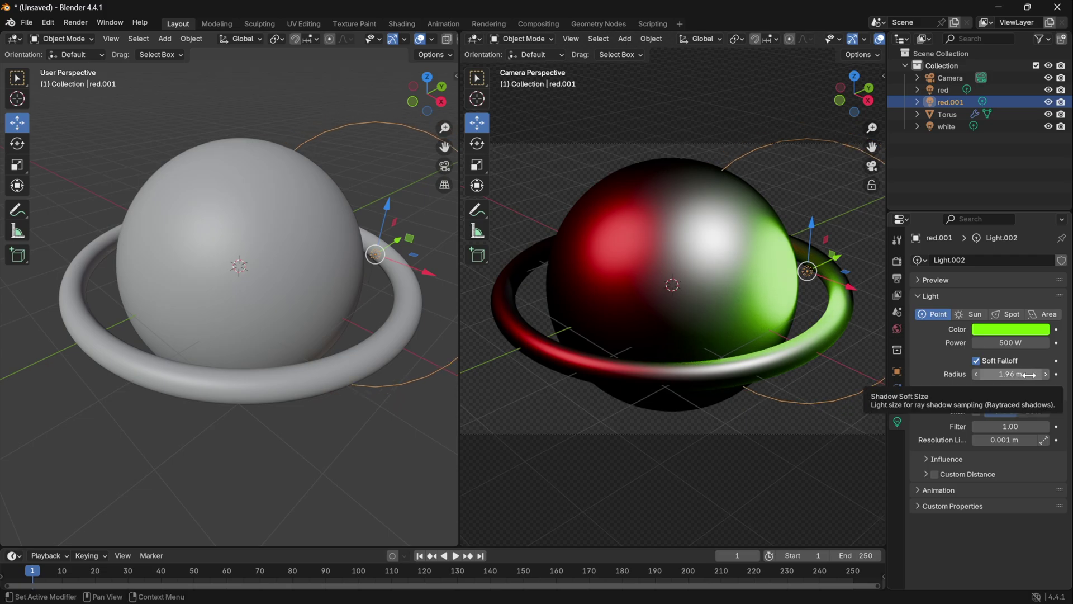
Step: Try a power of 200 W on the green light and return it to 500 W
double_click(1011, 342)
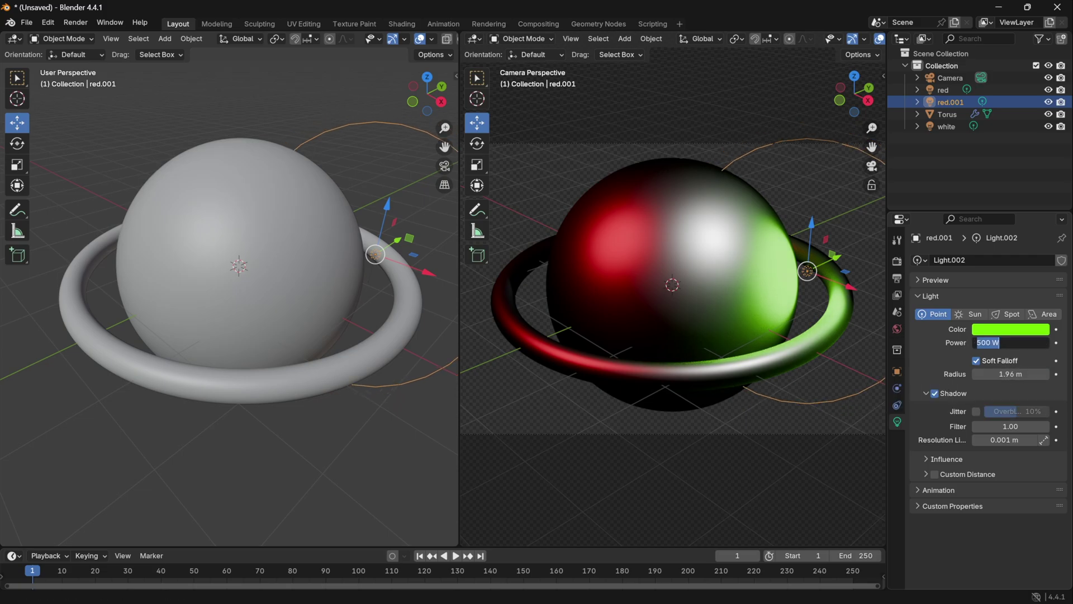
type("200")
key("Return")
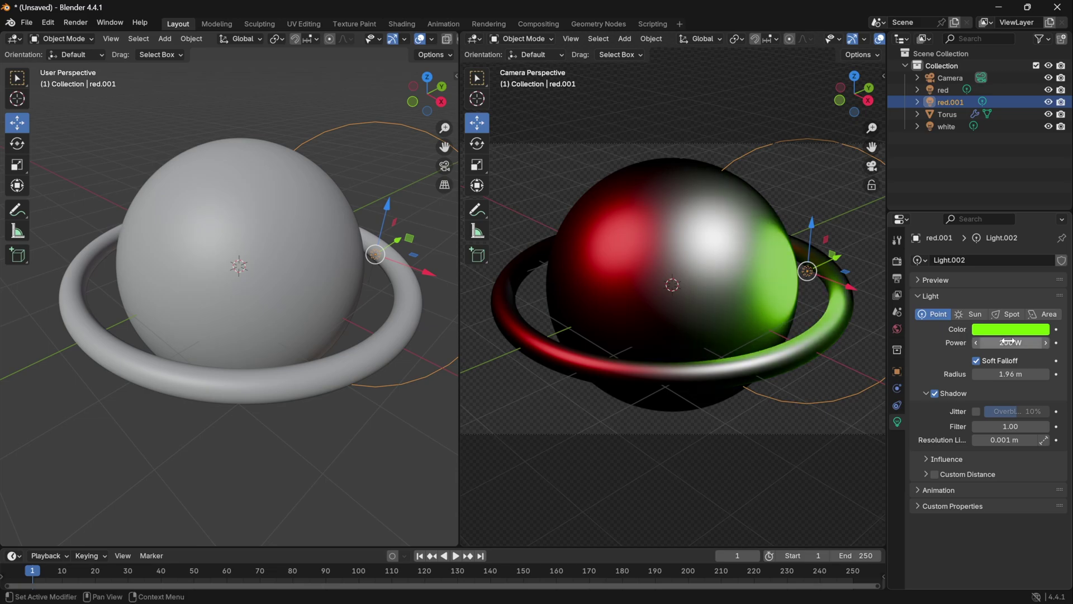
double_click(1011, 343)
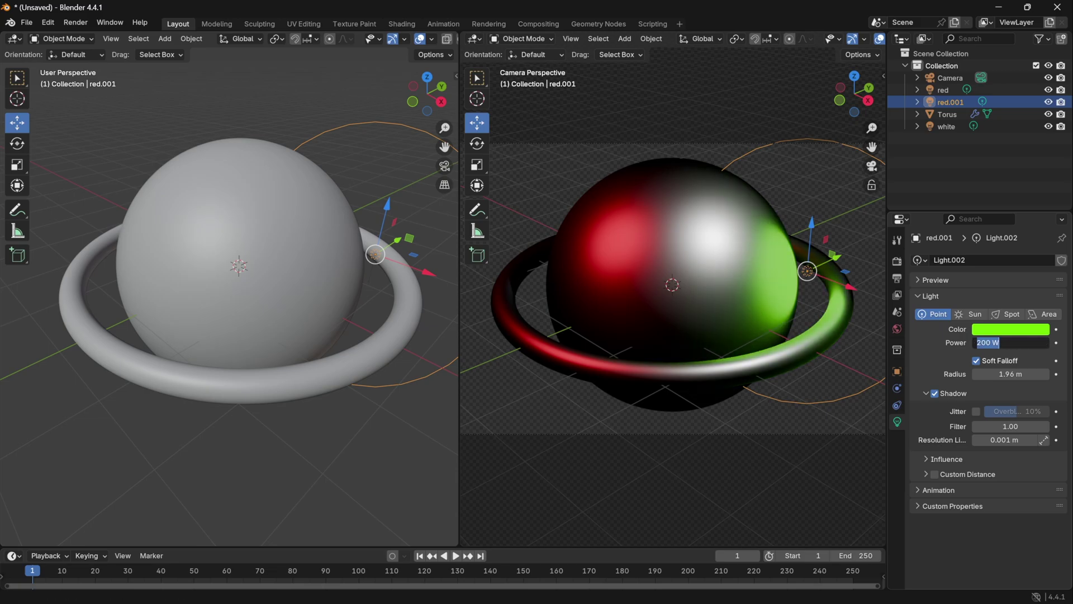
type("500")
key("Return")
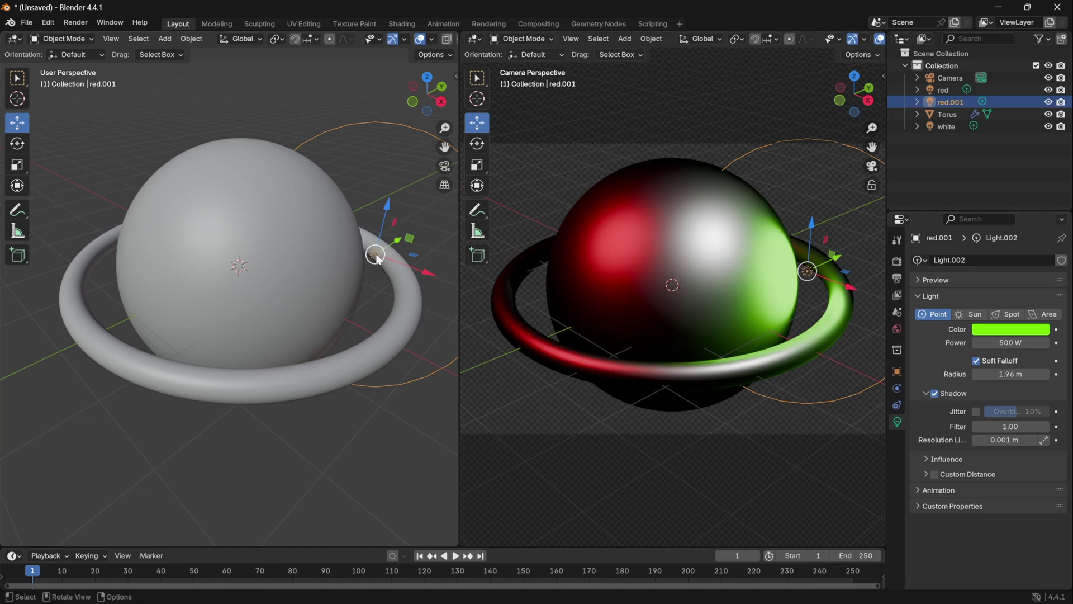
Step: Move the green light slightly up and back along the ring, and rename it as green
mouse_move(371, 247)
left_mouse_down()
mouse_move(358, 242)
mouse_move(370, 239)
left_mouse_up()
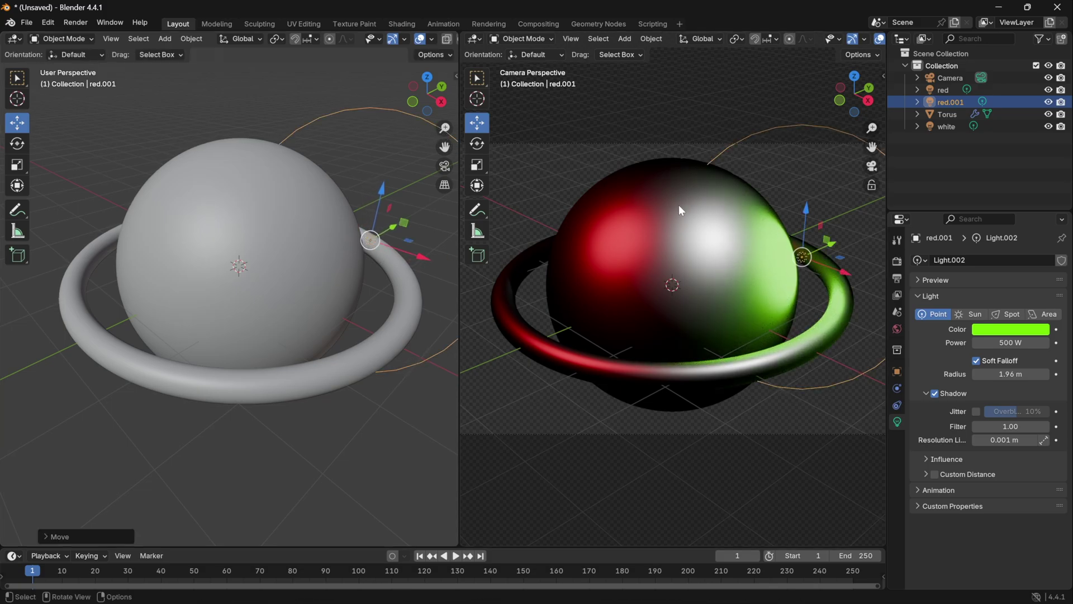
double_click(945, 103)
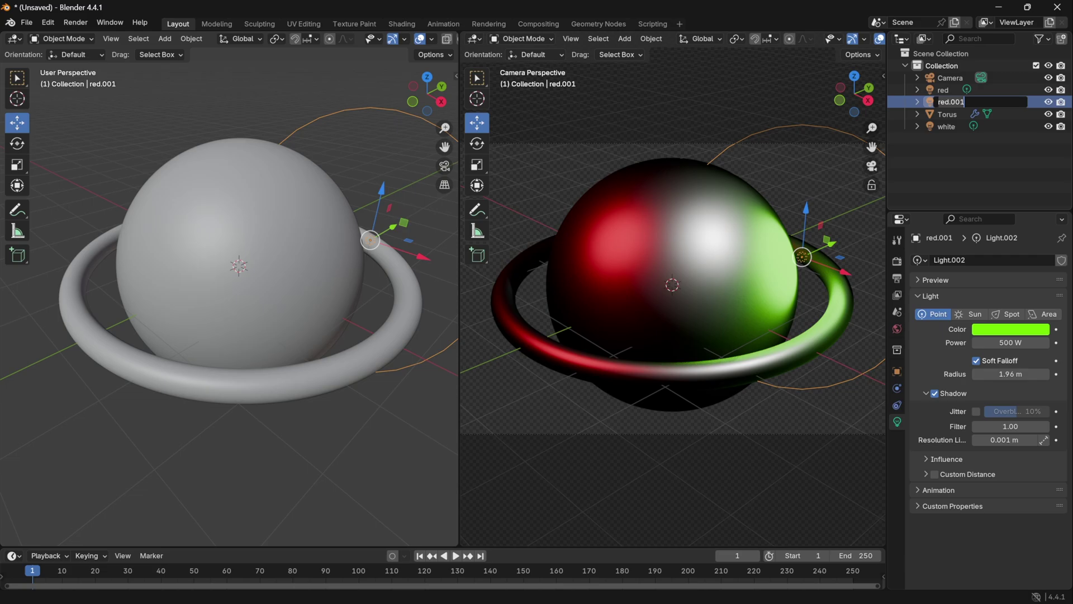
key("ctrl+a")
key("BackSpace")
type("green")
key("Return")
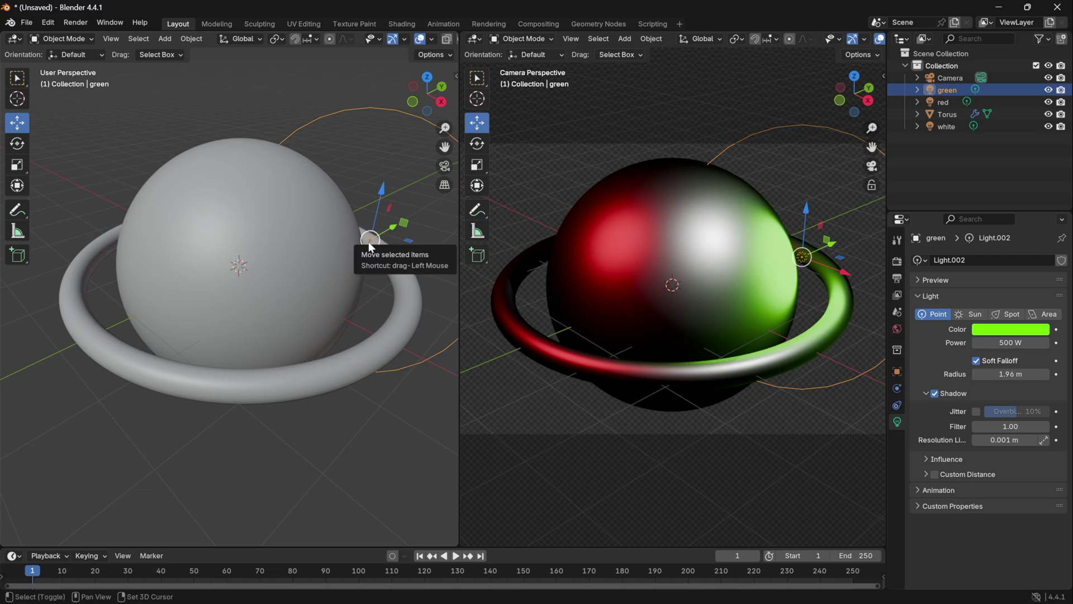
Step: Duplicate the green light and place the copy below and in front of the ship, offset toward -X, -Y and -Z
key("shift+d")
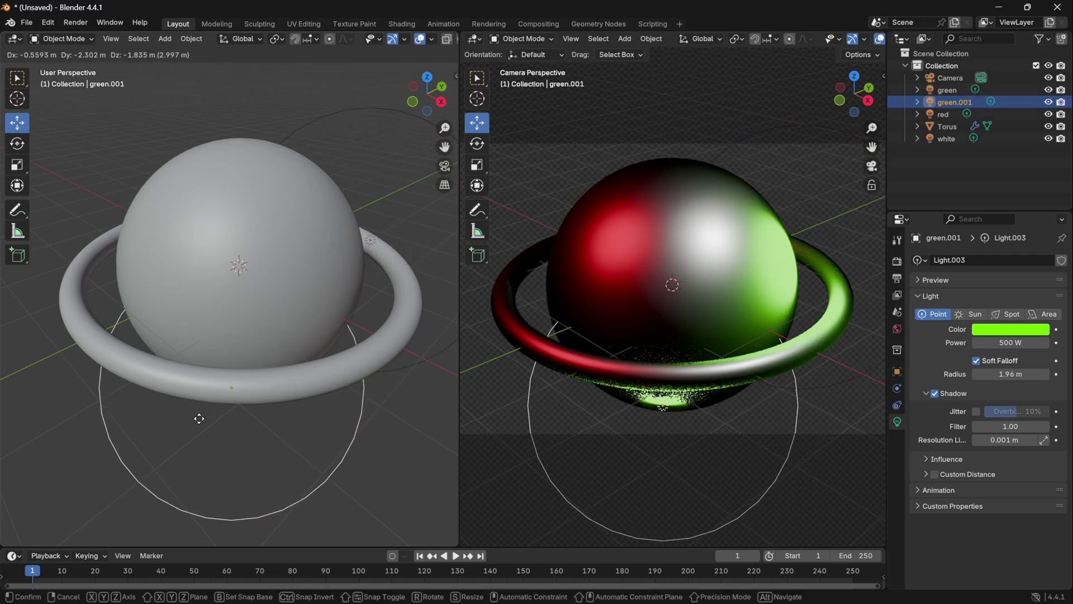
mouse_move(103, 473)
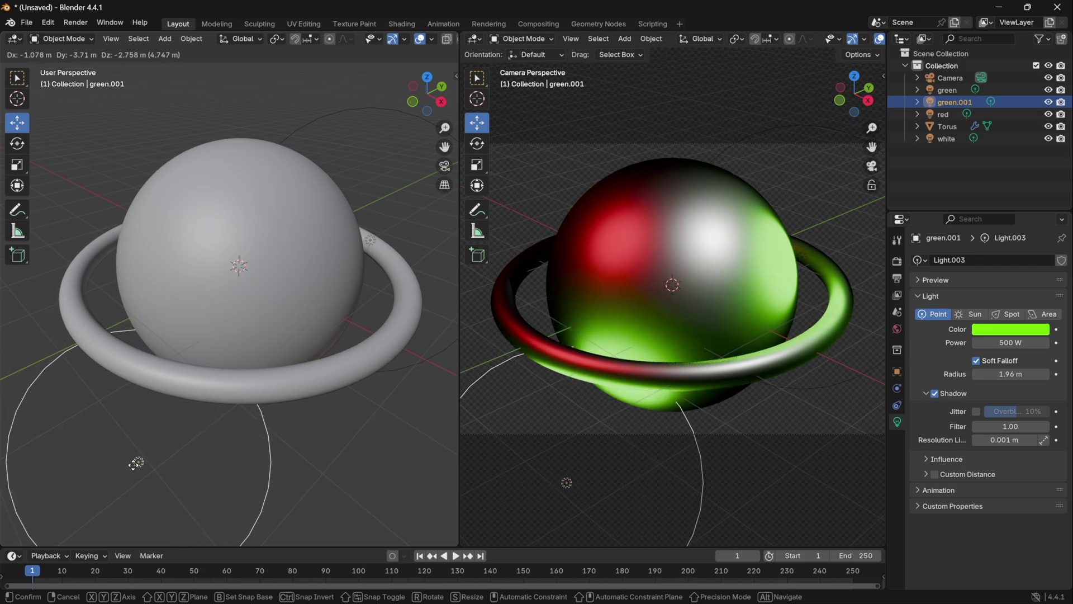
mouse_move(92, 455)
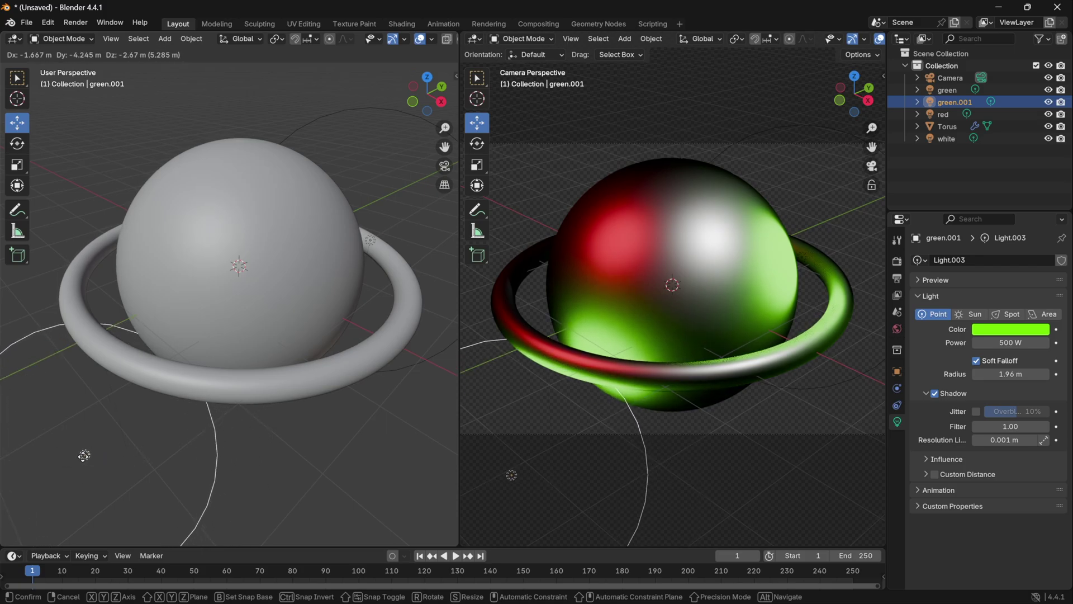
left_click(87, 467)
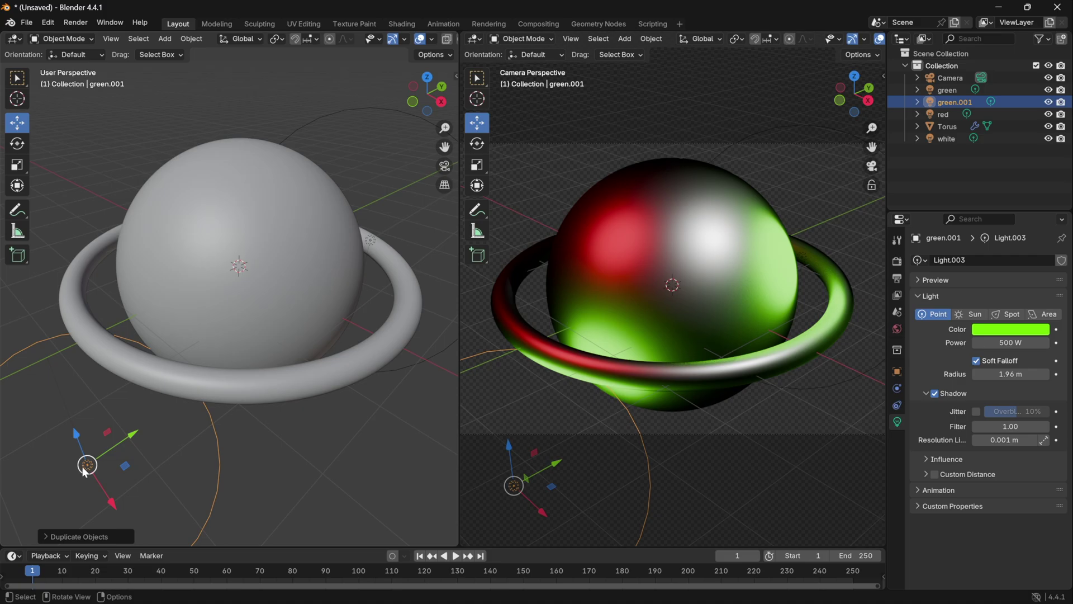
Step: Color the light below the ship blue (#0008FF) and rename it as blue
left_click(1021, 334)
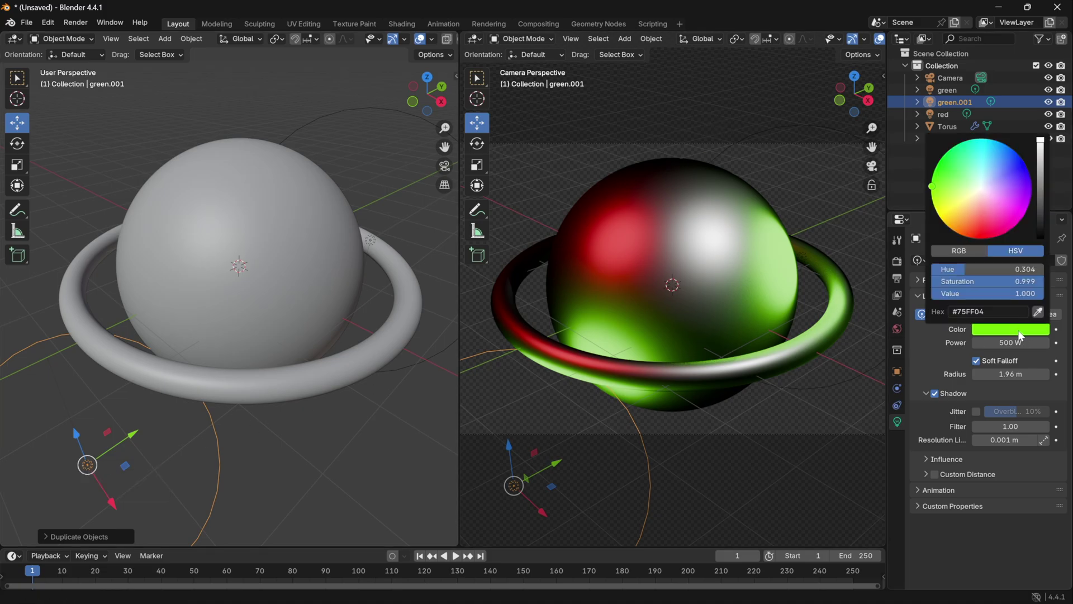
left_click(1025, 162)
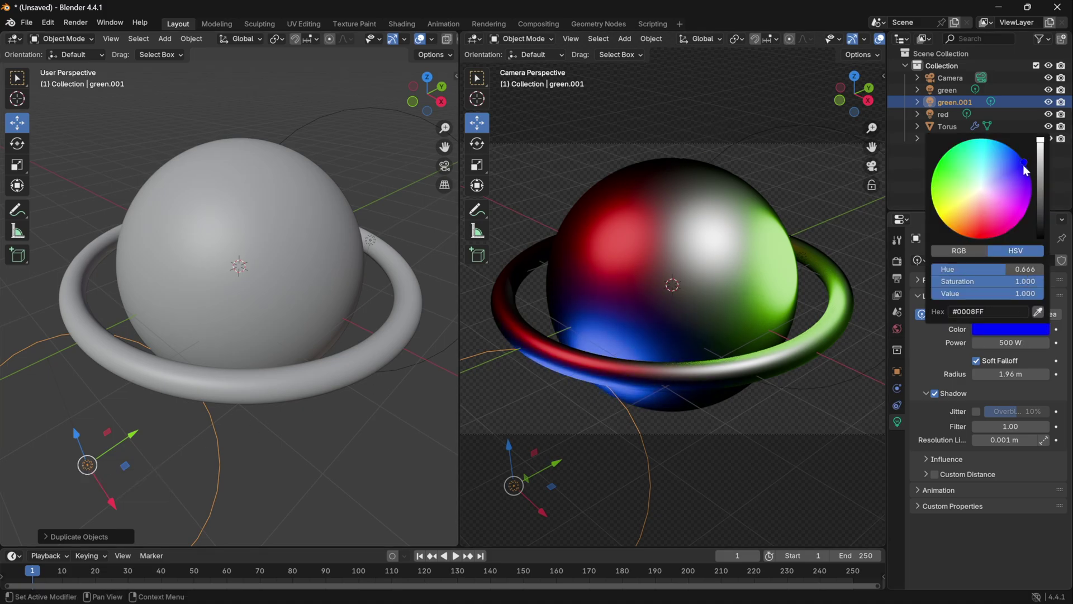
double_click(951, 102)
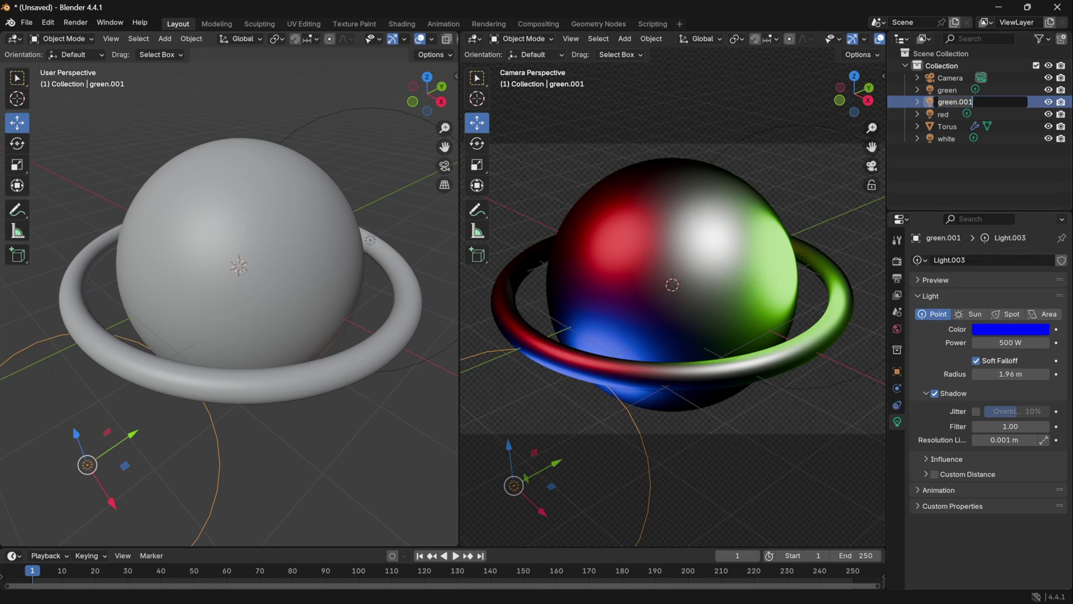
key("BackSpace")
type("blue")
key("Return")
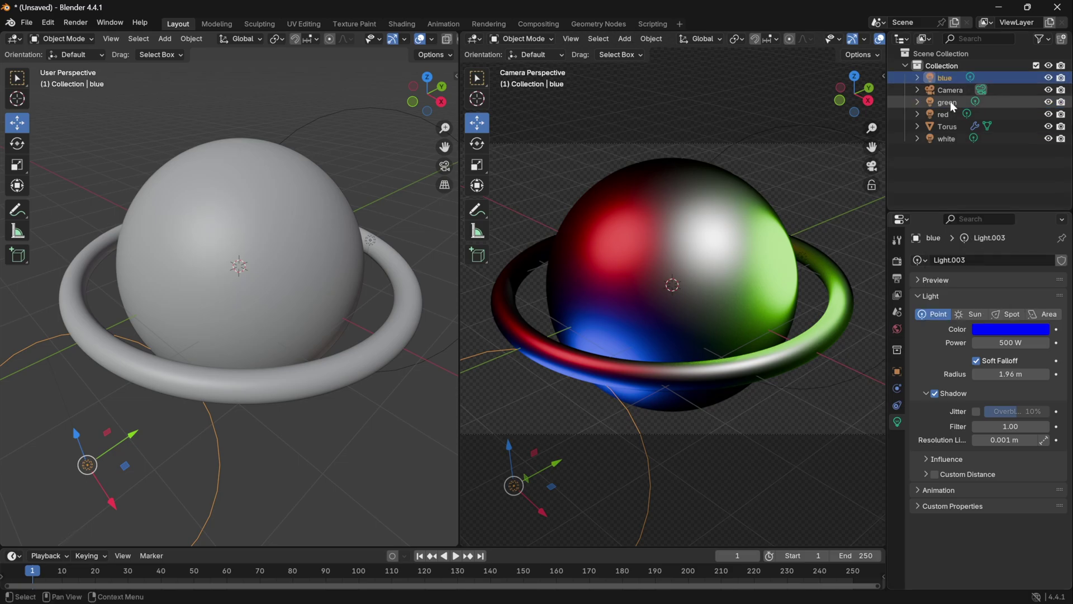
Step: Set the blue light's power to 1000 W and increase its radius to about 3.29 m
left_click(1010, 343)
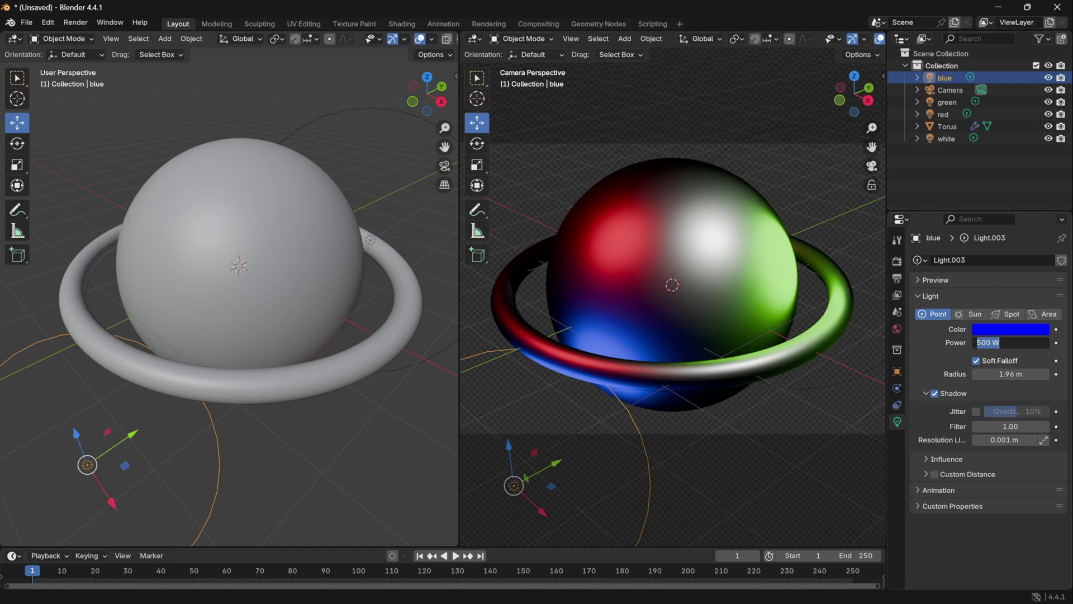
type("1000")
key("Return")
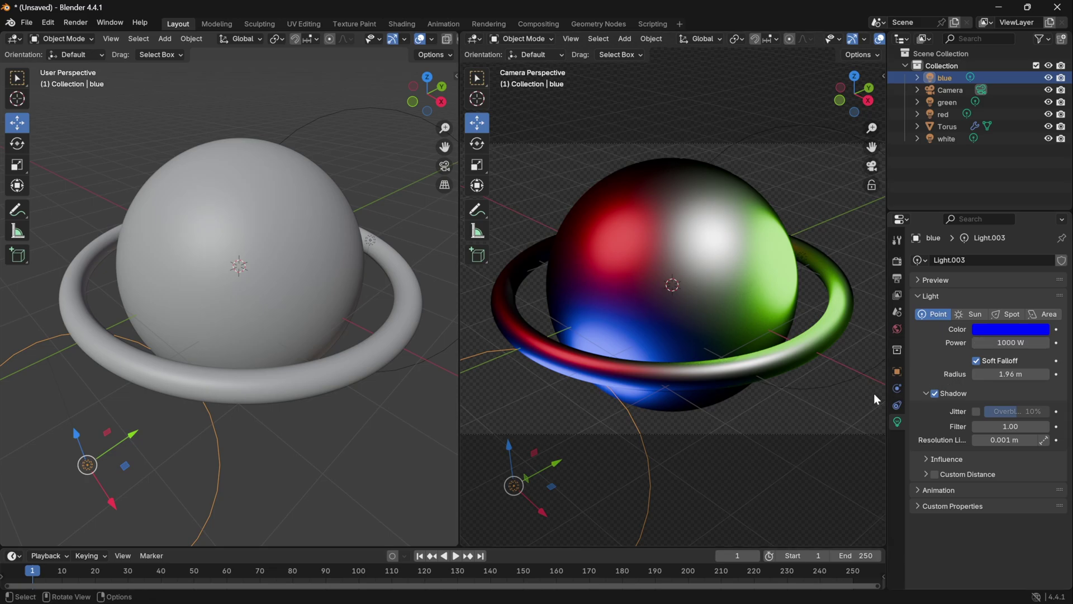
left_click_drag(1003, 372, 1027, 373)
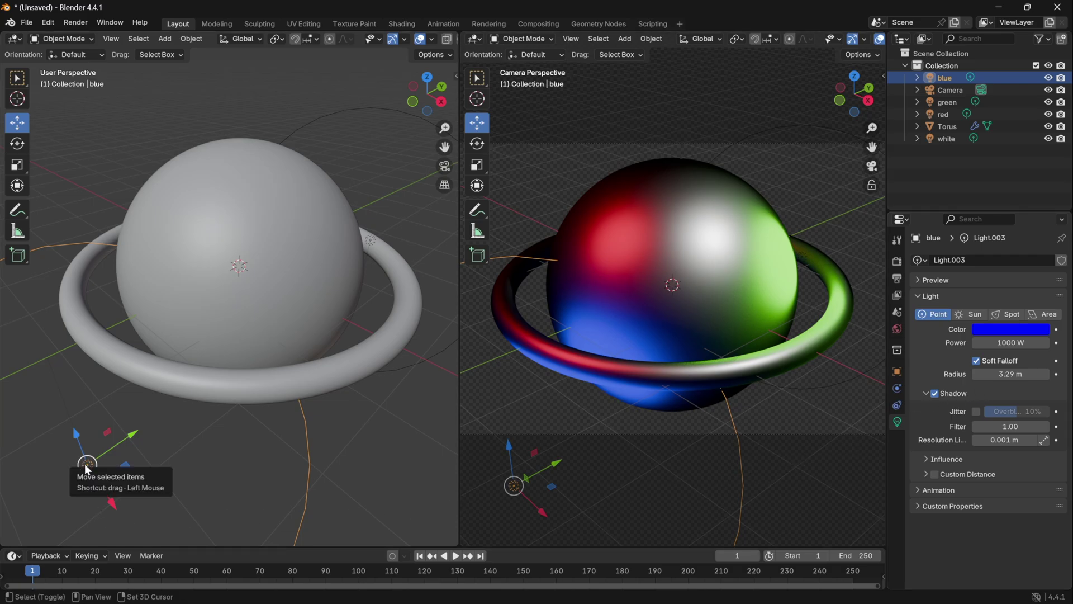
Step: Duplicate the blue light, place the copy on the green-lit side of the ship, and move it farther out along +X
key("shift+d")
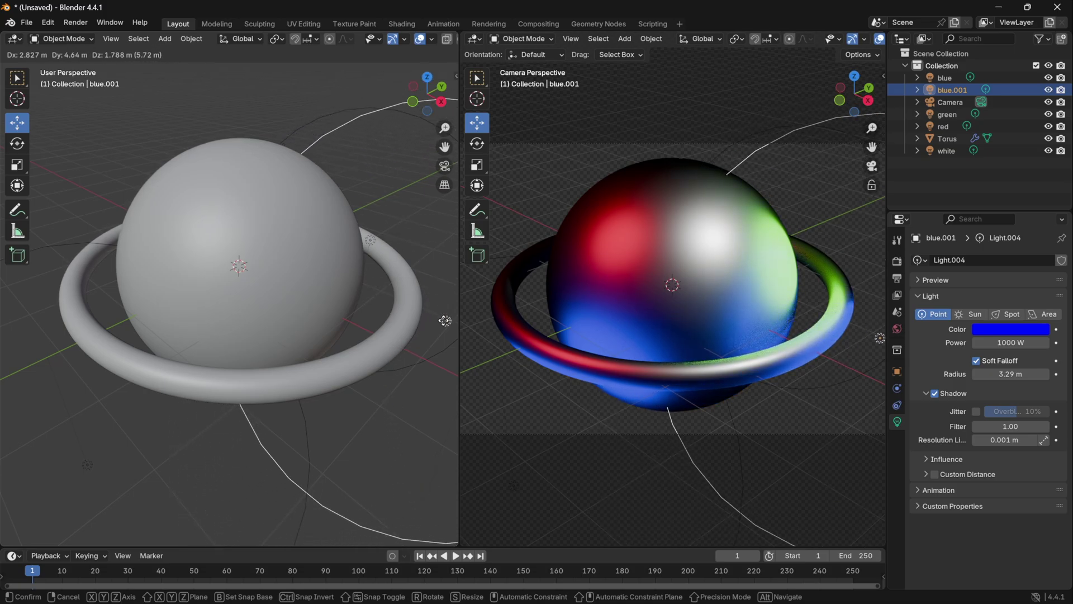
left_click(441, 329)
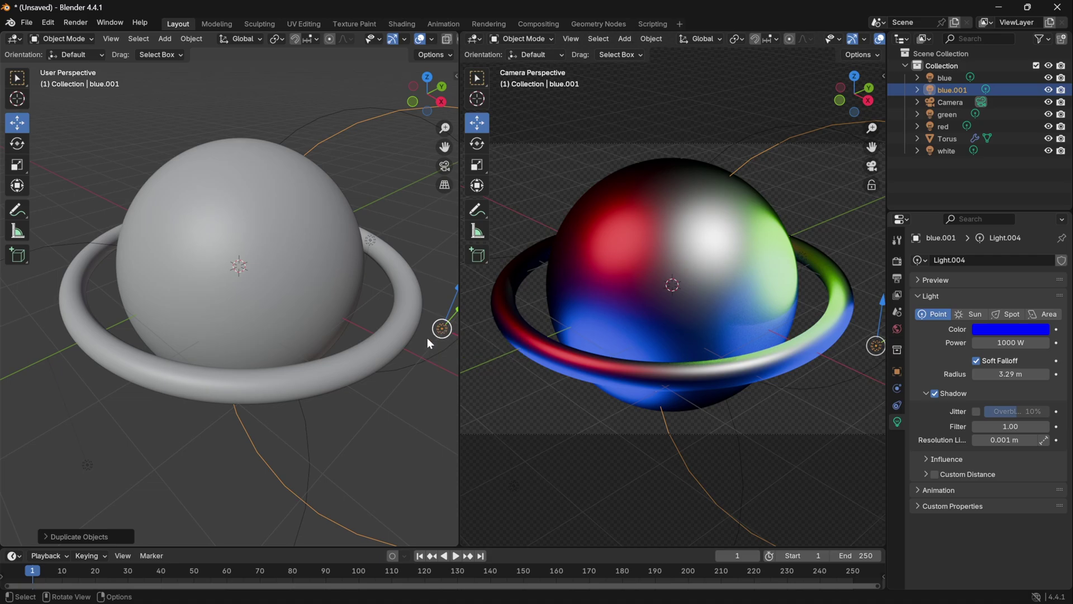
scroll(259, 302, "down", 5)
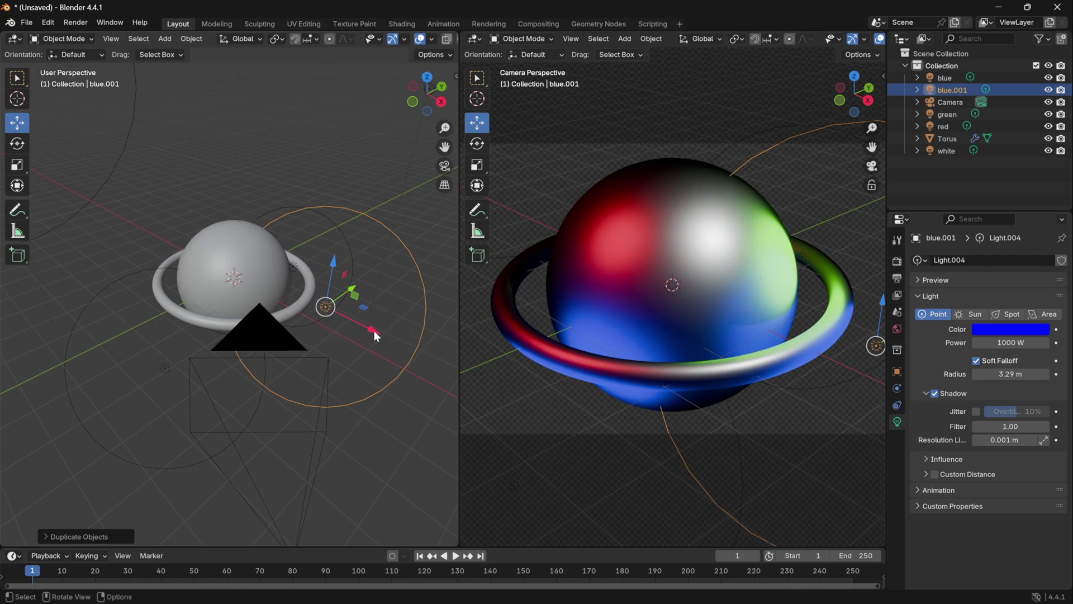
left_click_drag(374, 330, 453, 367)
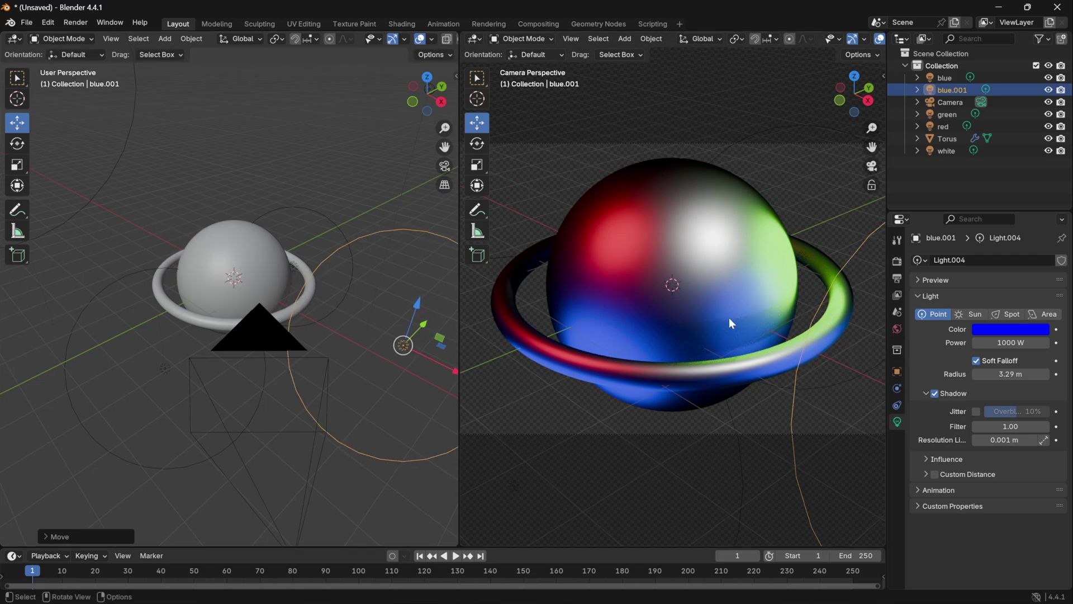
Step: Color the duplicated blue light orange (#FF7A01) and rename it as orange
left_click(999, 336)
left_click(957, 232)
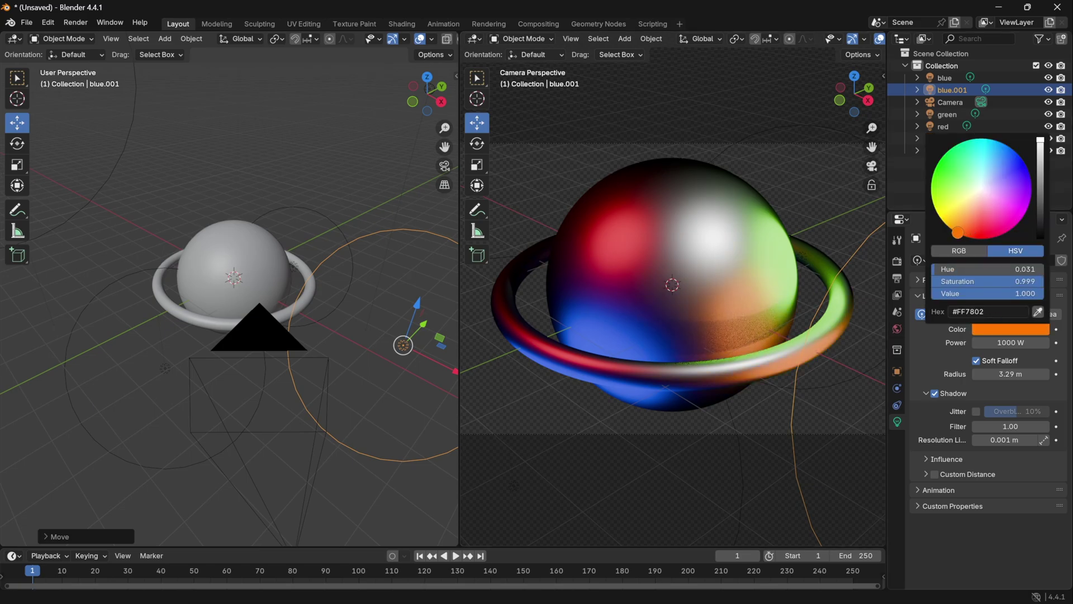
left_click_drag(958, 233, 958, 232)
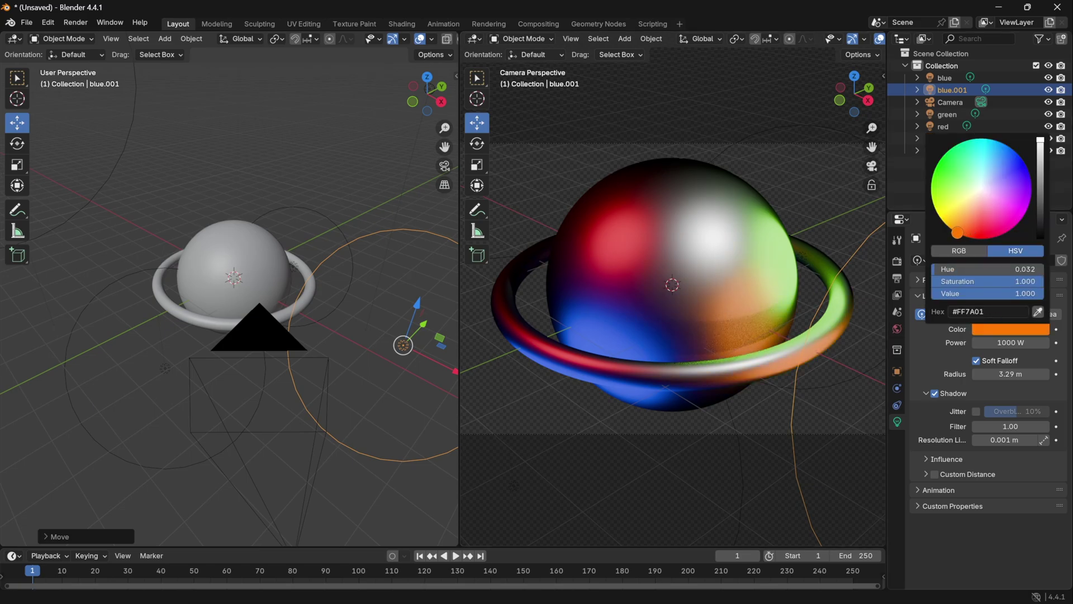
double_click(952, 89)
type("or")
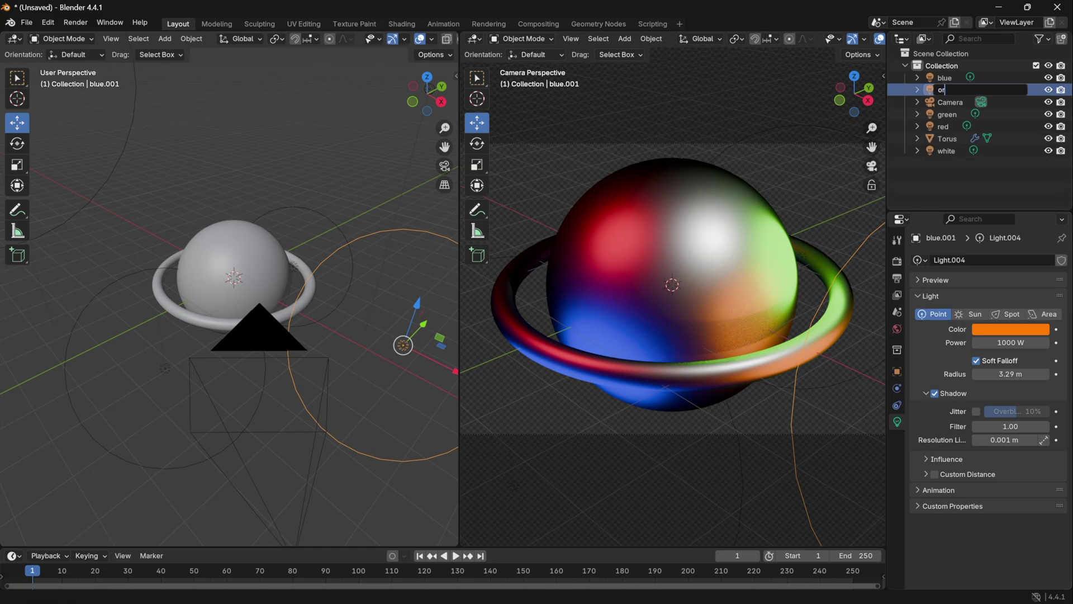
type("ange")
key("Return")
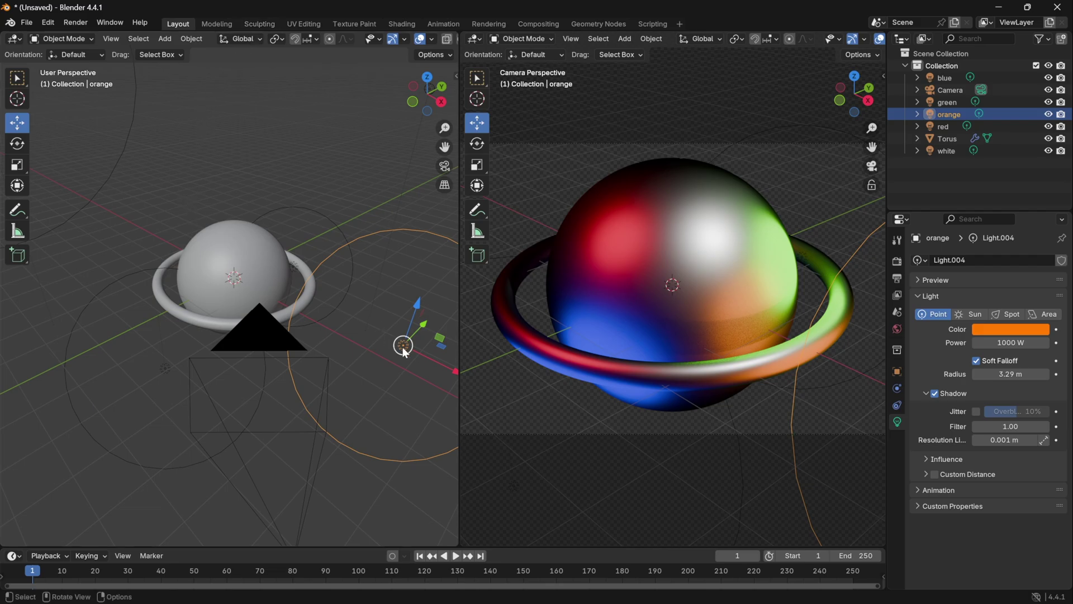
Step: Duplicate the orange light and place the copy above the ship's red-lit side, offset about -7.2 m X, -4.1 m Y and 3.7 m Z
key("shift+d")
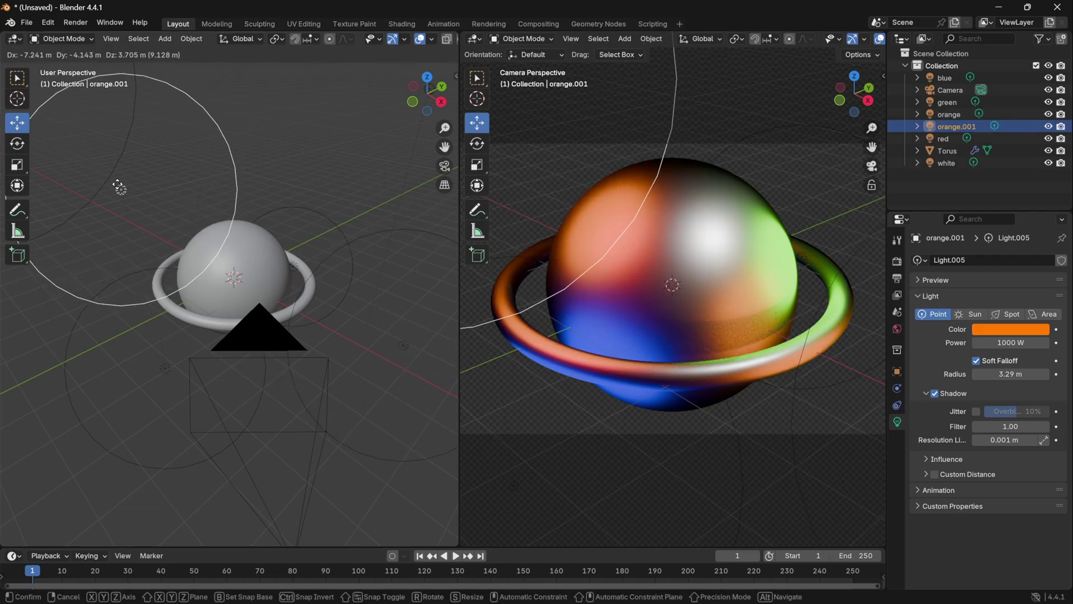
left_click(119, 184)
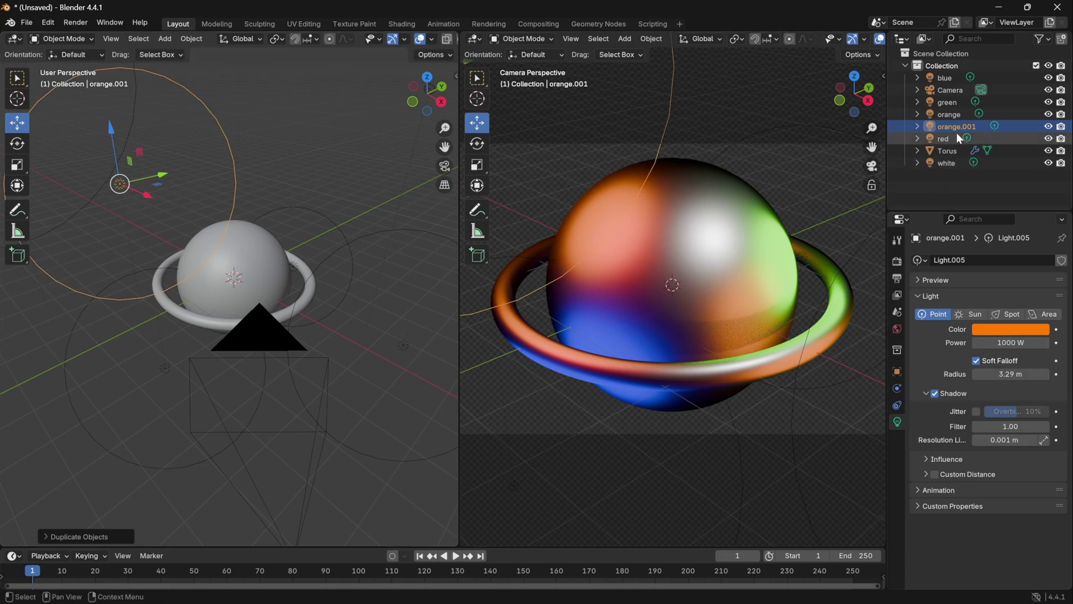
Step: Change the original orange light's color to purple and rename it as purple
left_click(404, 347)
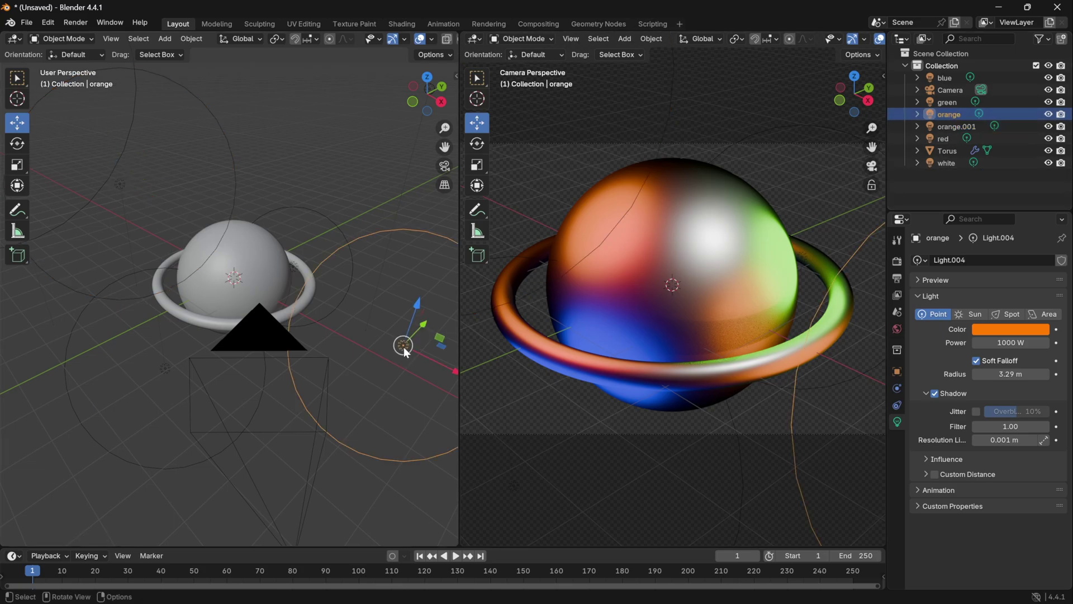
left_click(1022, 330)
left_click_drag(1003, 210, 1024, 200)
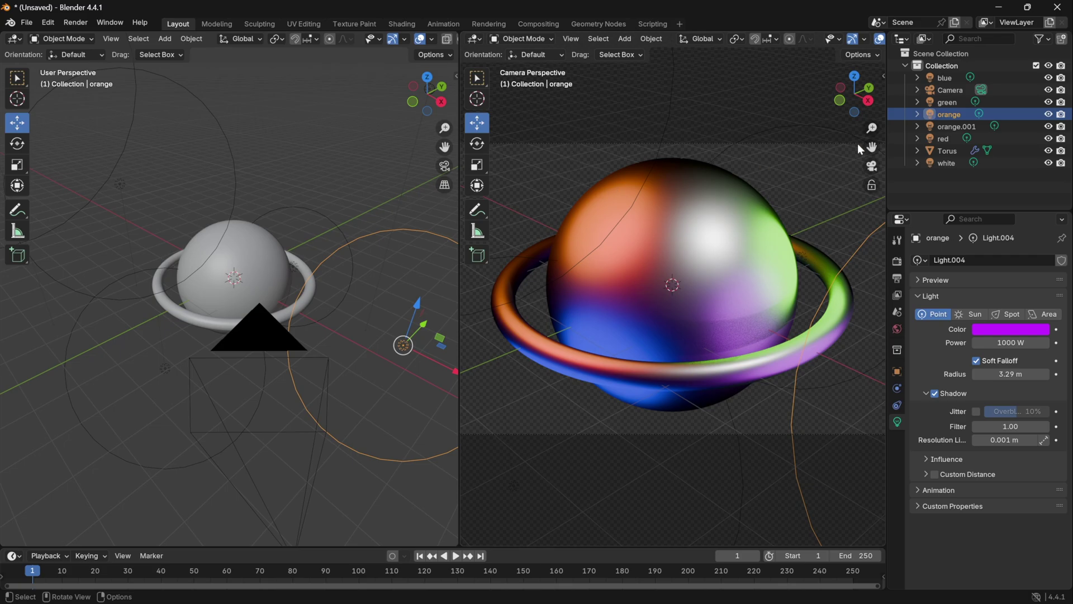
double_click(950, 117)
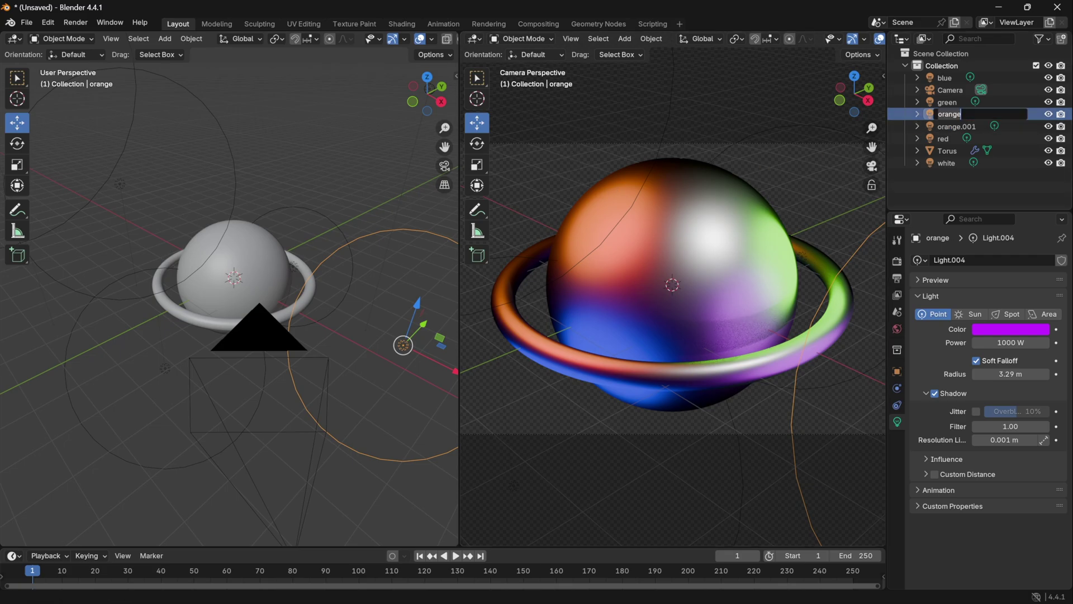
type("purple")
key("Return")
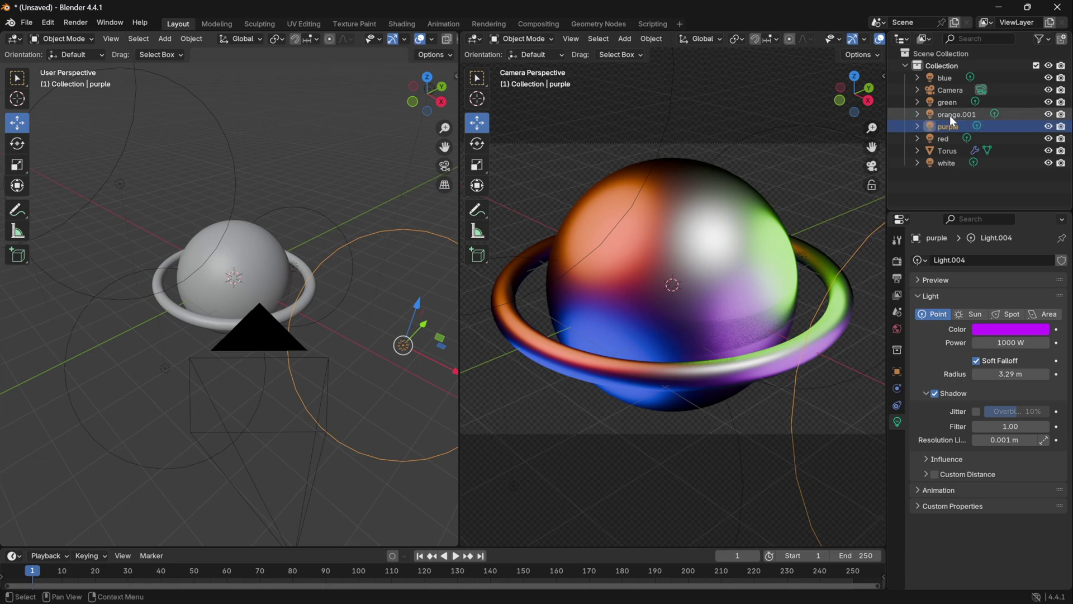
Step: Rename the remaining orange light, orange.001, as orange
left_click(954, 116)
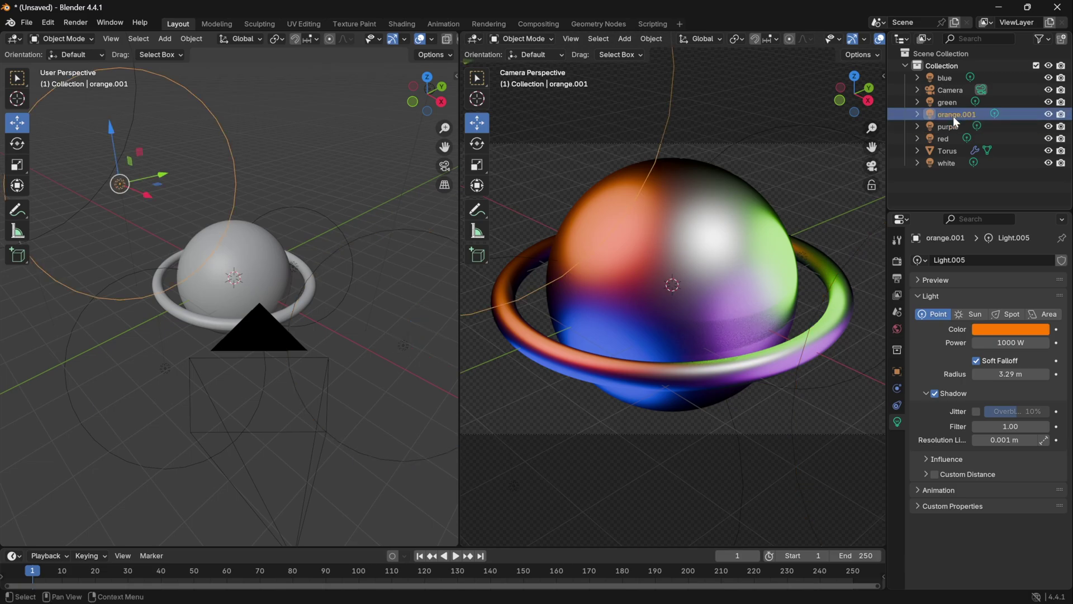
double_click(953, 116)
key("BackSpace")
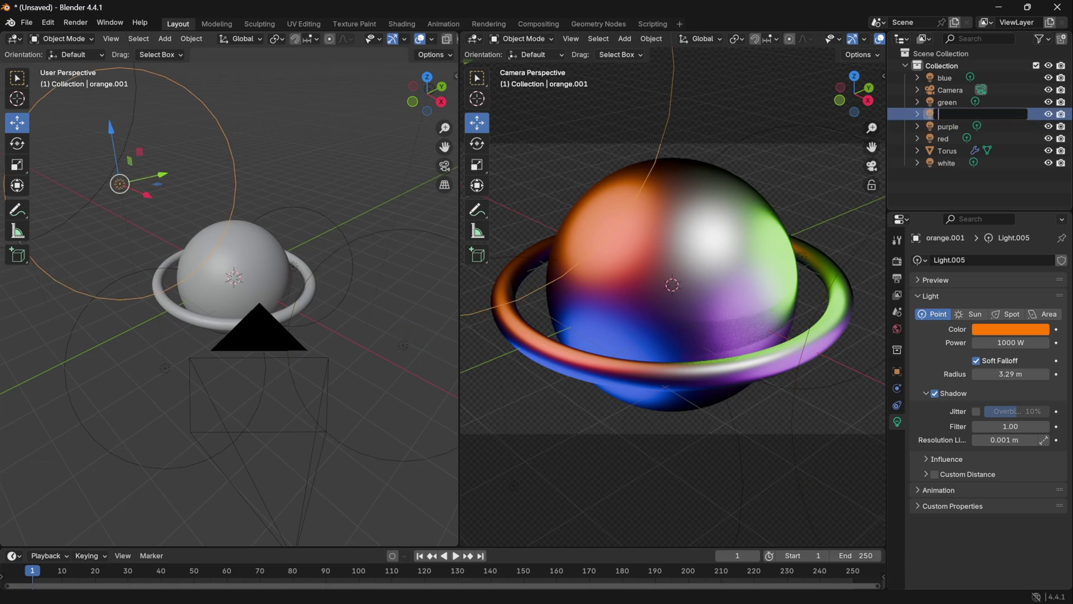
type("orange")
key("Return")
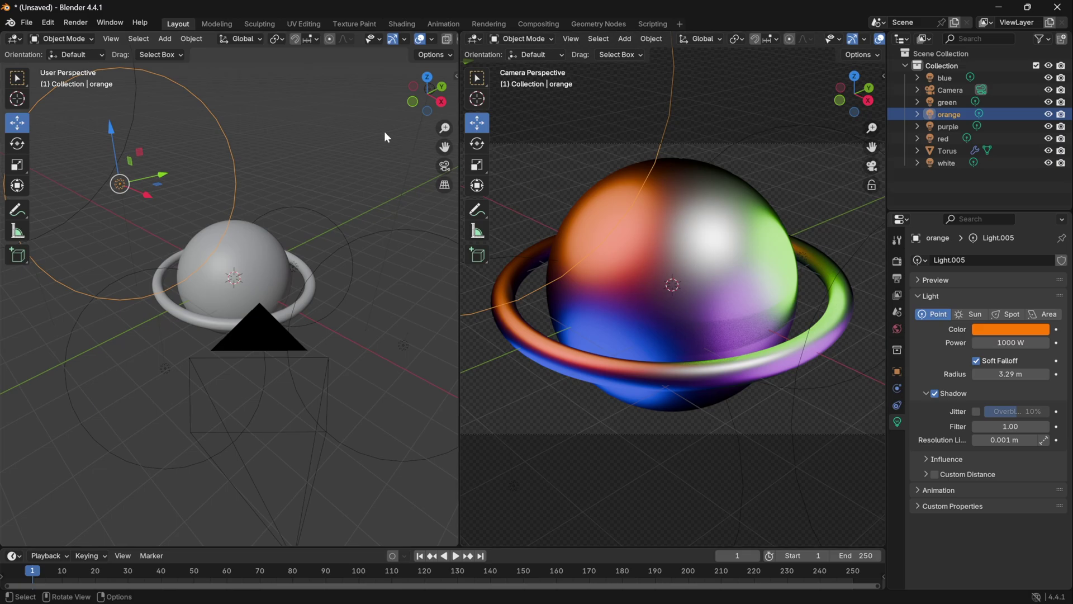
Step: Render the image of the ringed ship and enlarge the render result to inspect it
left_click(72, 25)
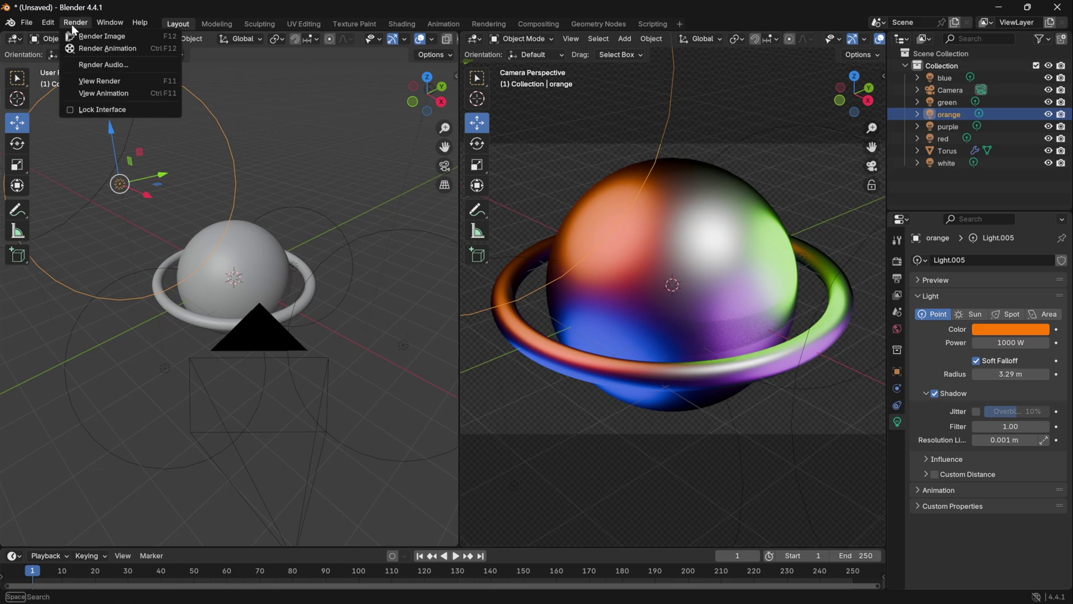
left_click(87, 39)
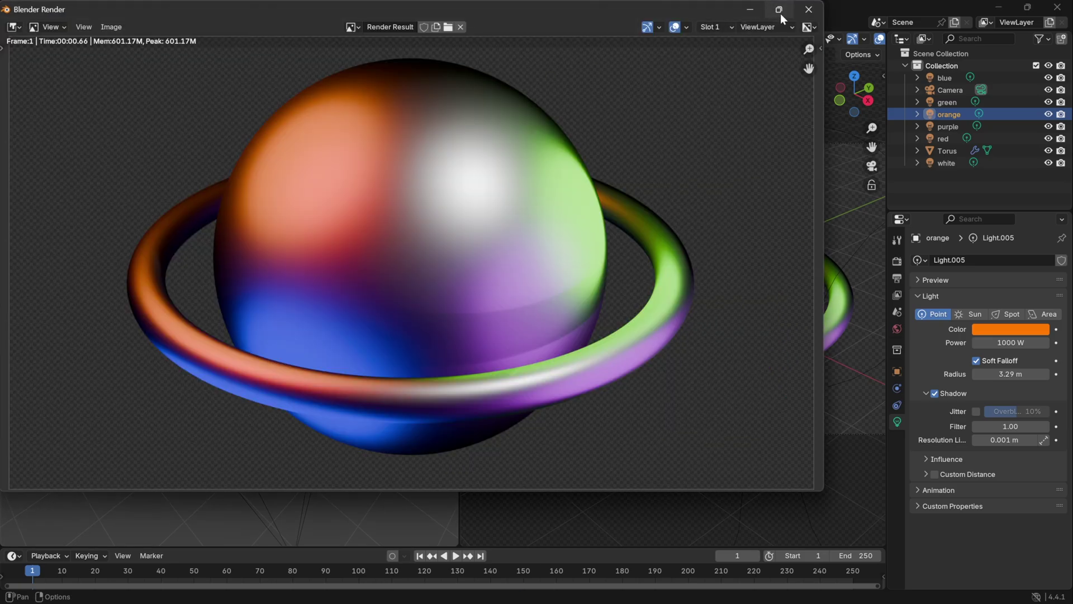
left_click(780, 12)
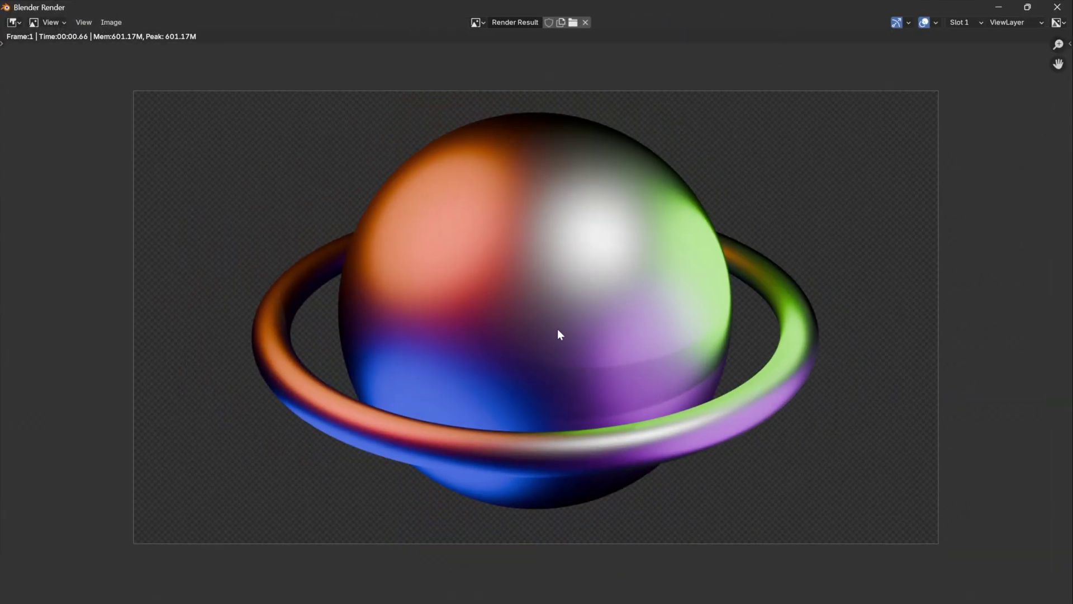
scroll(558, 334, "up", 1)
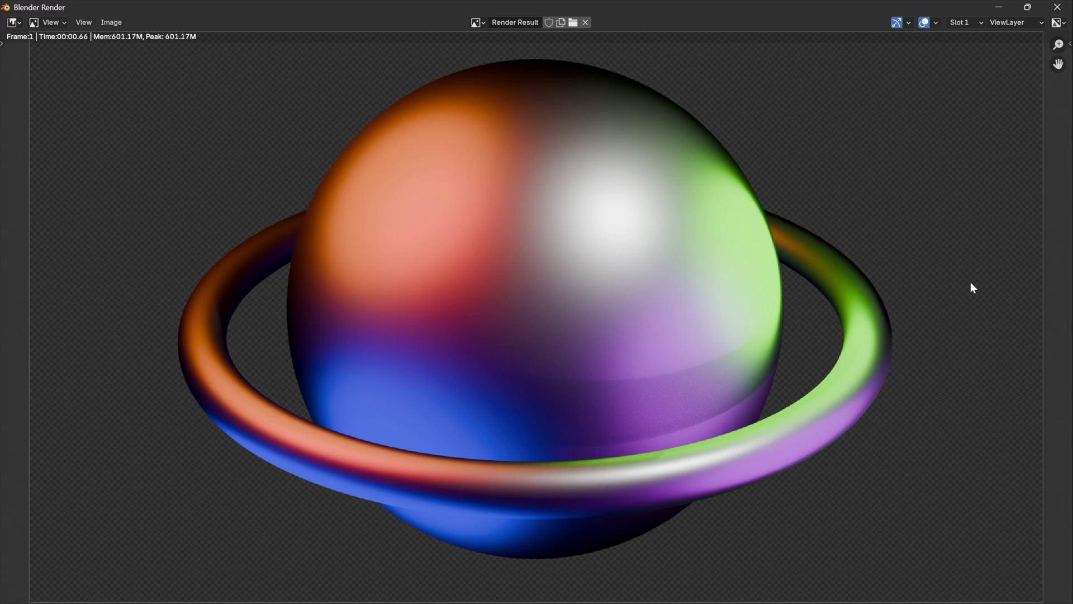